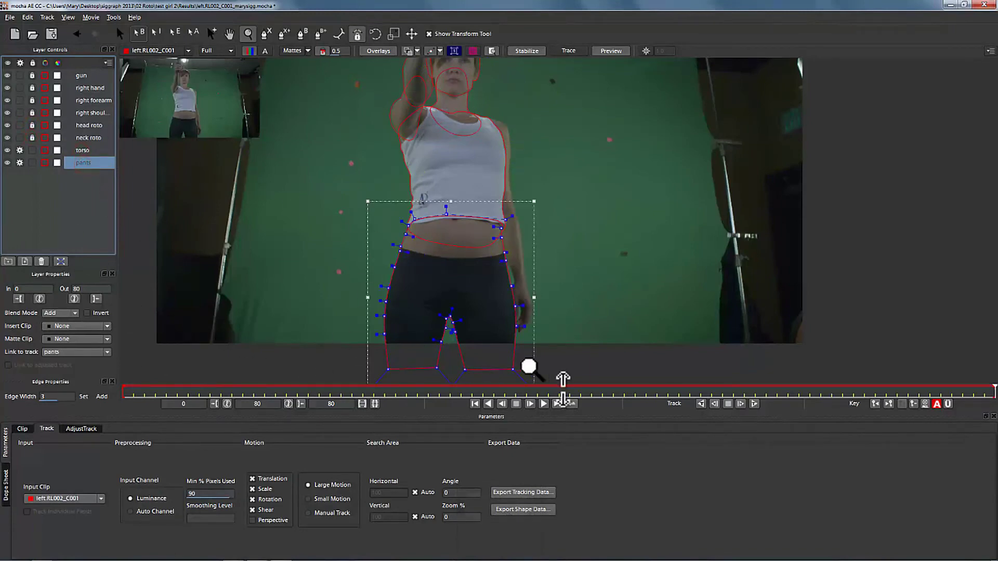
Track the pants layer backward to frame 0 and refit its spline points along the outer edge of the right leg
click(700, 404)
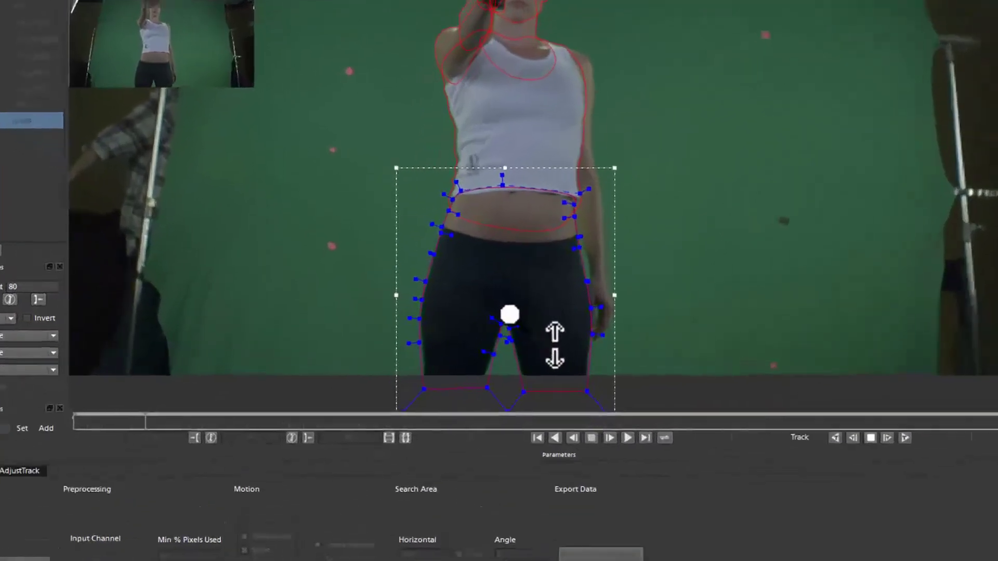
click(521, 344)
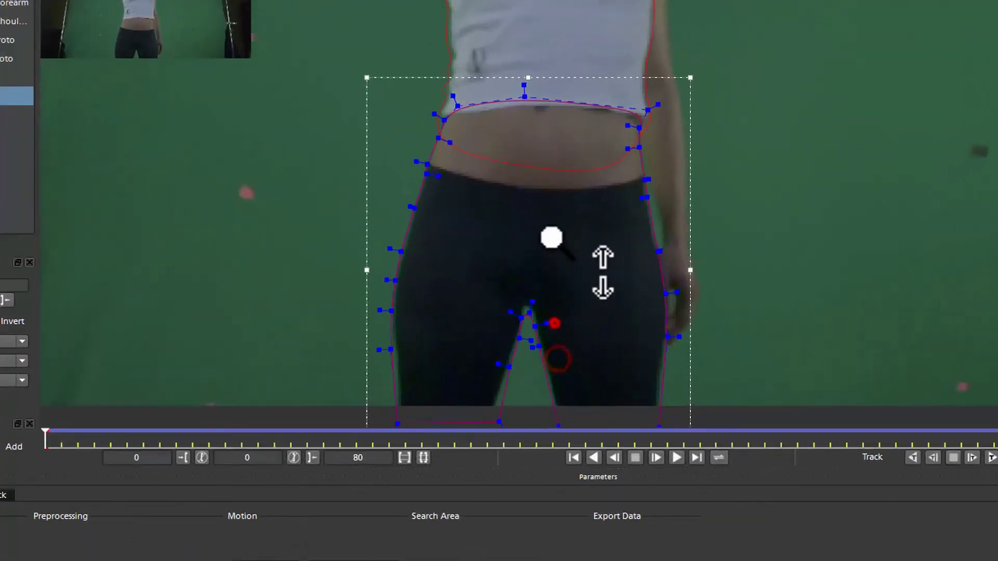
scroll(551, 238, up, 2)
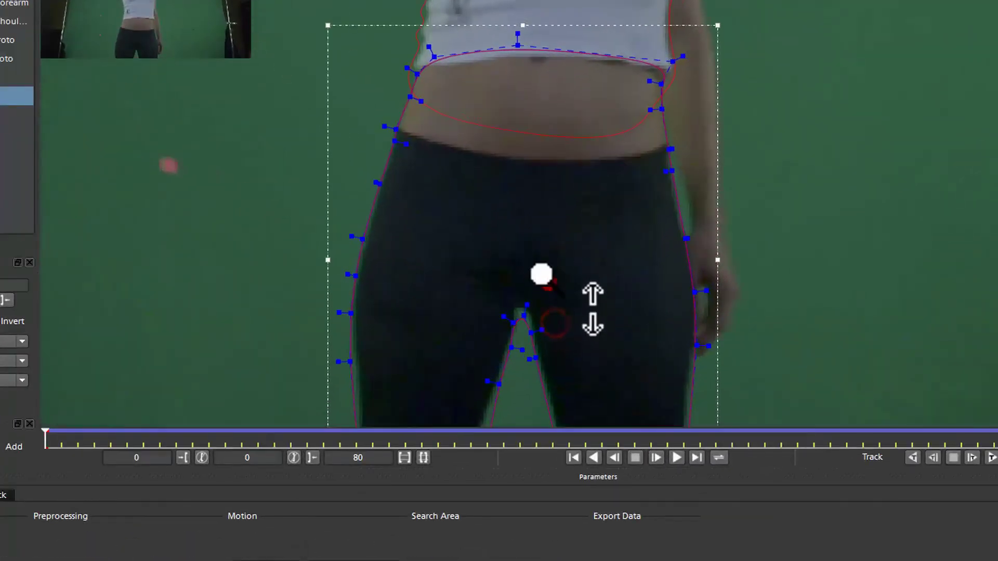
key(x)
drag(591, 207, 591, 200)
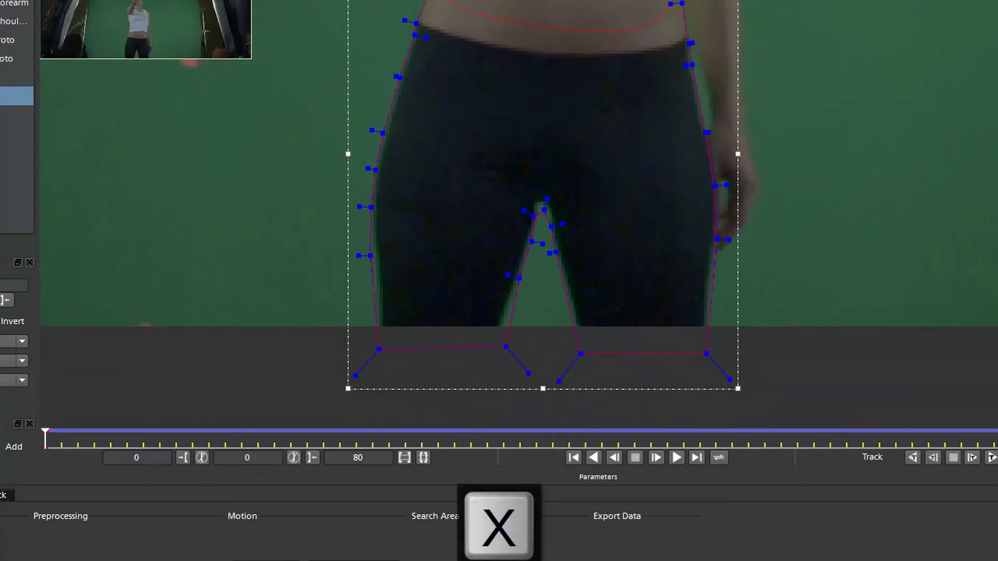
drag(383, 133, 386, 131)
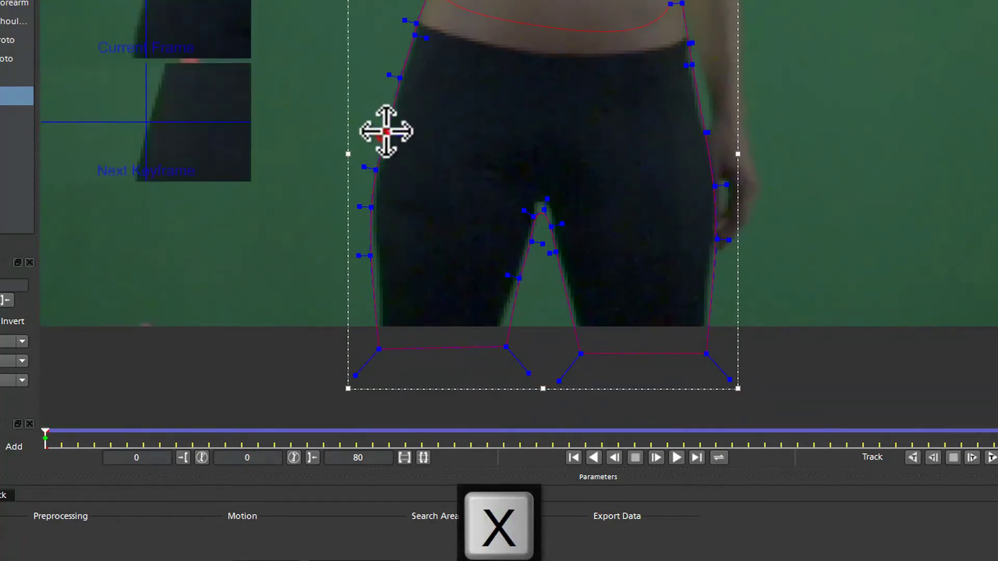
click(374, 168)
drag(371, 206, 373, 207)
drag(370, 256, 374, 257)
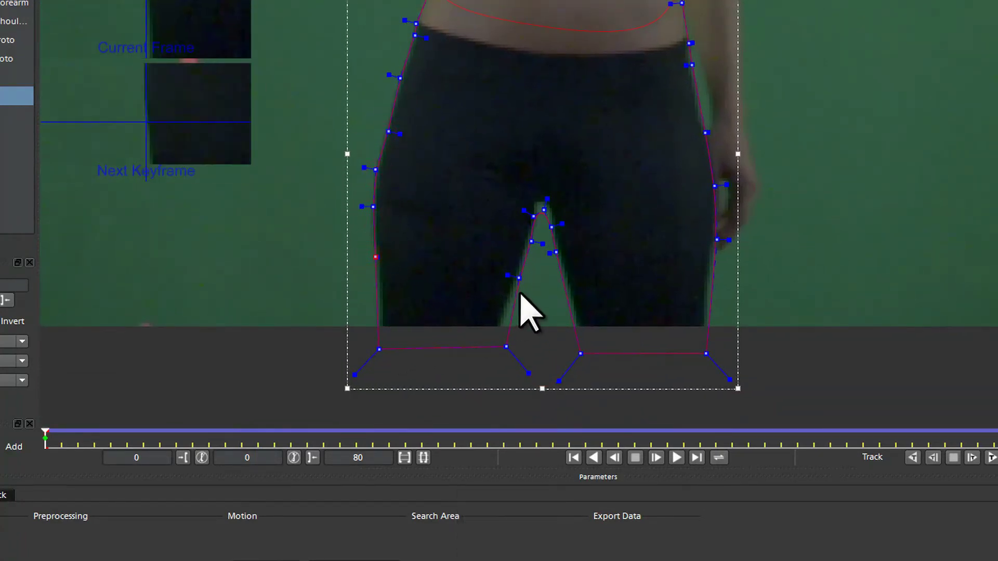
Refit the pants spline points around the inner legs, the crotch and the outer edge of the left leg at frame 0
click(515, 279)
drag(503, 343, 493, 343)
drag(534, 214, 543, 201)
click(550, 249)
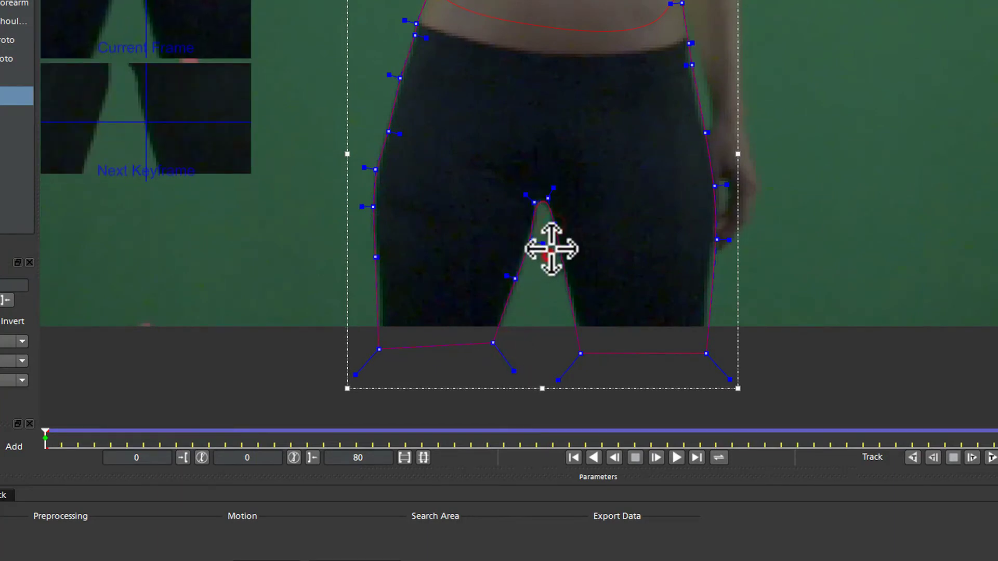
click(579, 358)
click(716, 240)
click(702, 354)
Adjust the torso spline points at frame 0 to follow the side of the tank top and the corners of its hem
key(x)
drag(675, 96, 630, 189)
click(459, 150)
drag(458, 149, 455, 141)
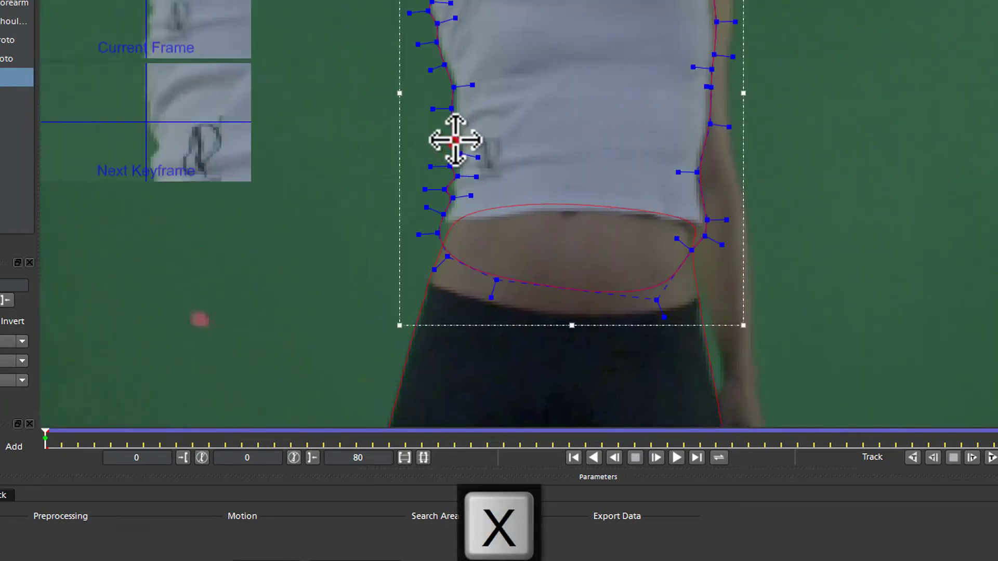
drag(450, 88, 438, 67)
drag(457, 171, 457, 246)
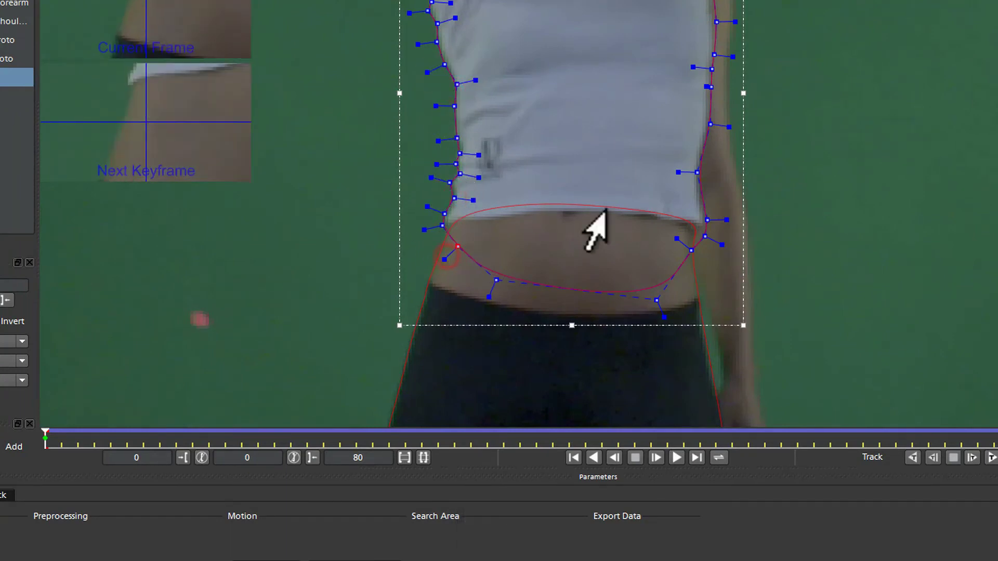
drag(700, 221, 704, 236)
Check the upper torso spline and scrub through the clip from frame 0 to frame 80
key(x)
mouse_move(590, 167)
mouse_down()
mouse_move(583, 263)
mouse_move(608, 169)
mouse_up()
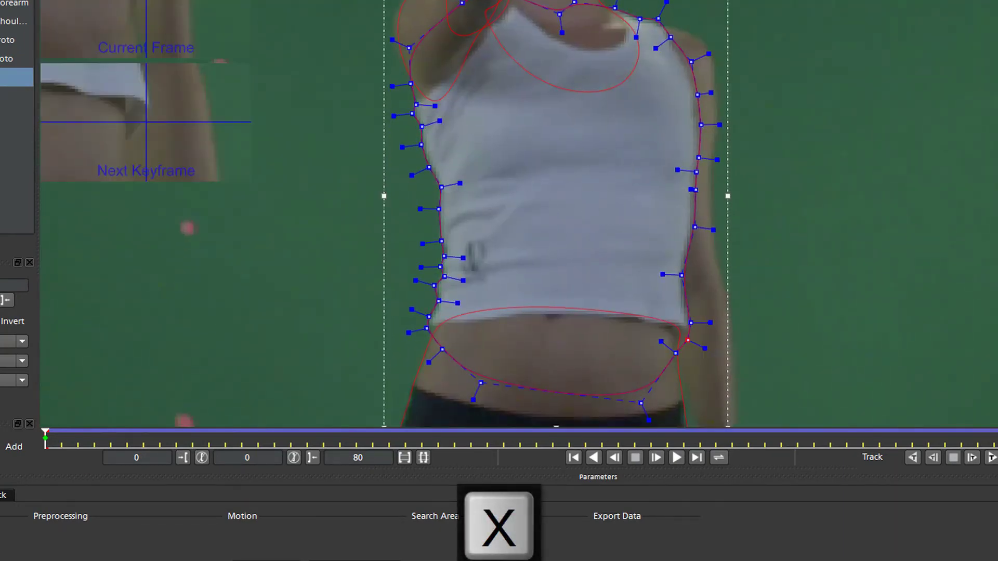
drag(423, 185, 297, 318)
click(50, 438)
drag(49, 438, 997, 439)
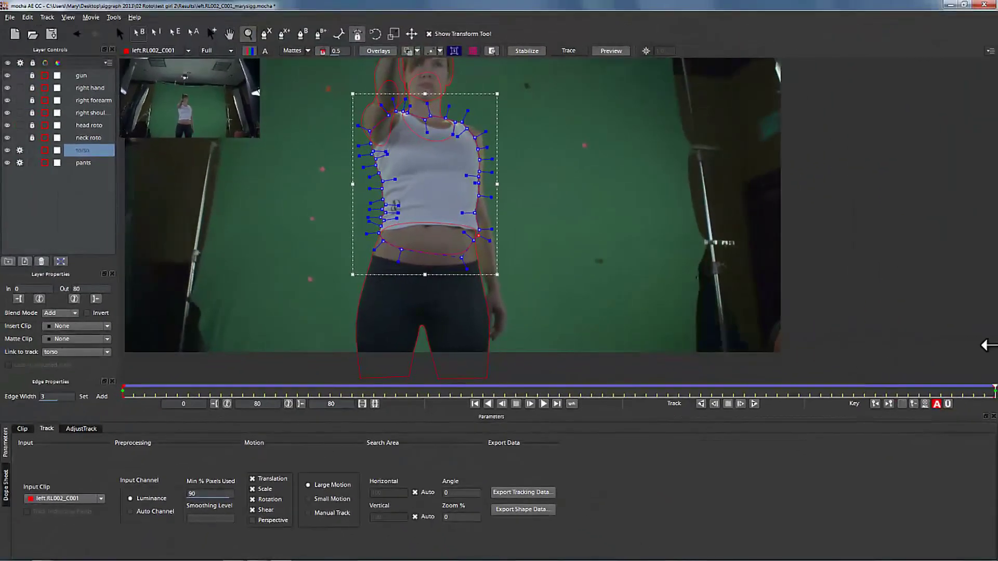
mouse_move(988, 345)
mouse_down()
mouse_move(187, 288)
mouse_move(635, 310)
mouse_move(350, 283)
mouse_move(724, 312)
mouse_move(294, 281)
mouse_move(990, 335)
mouse_up()
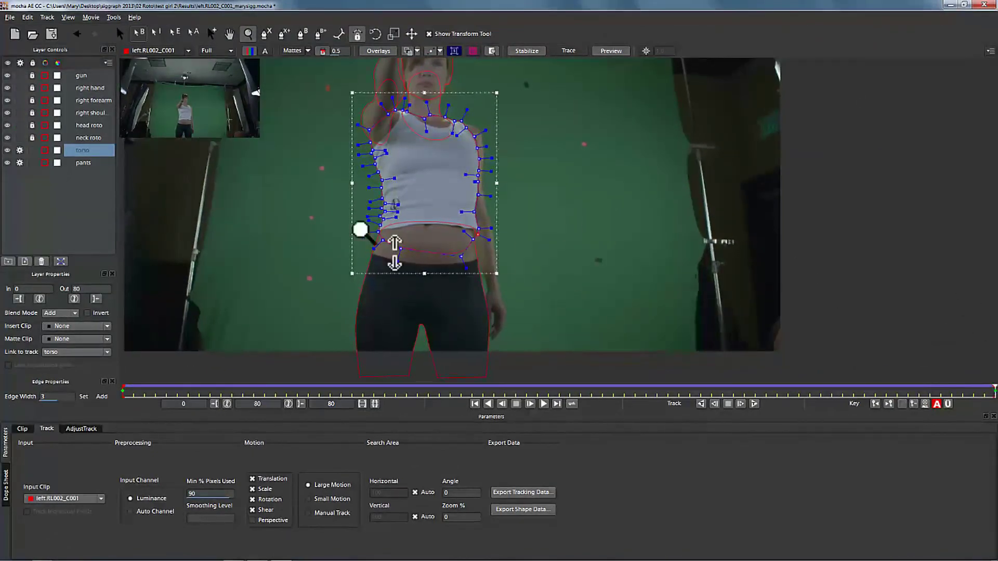
Draw a closed X-spline around the left shoulder and upper arm at frame 80, overlapping the side of the tank top
drag(501, 182, 458, 248)
key(x)
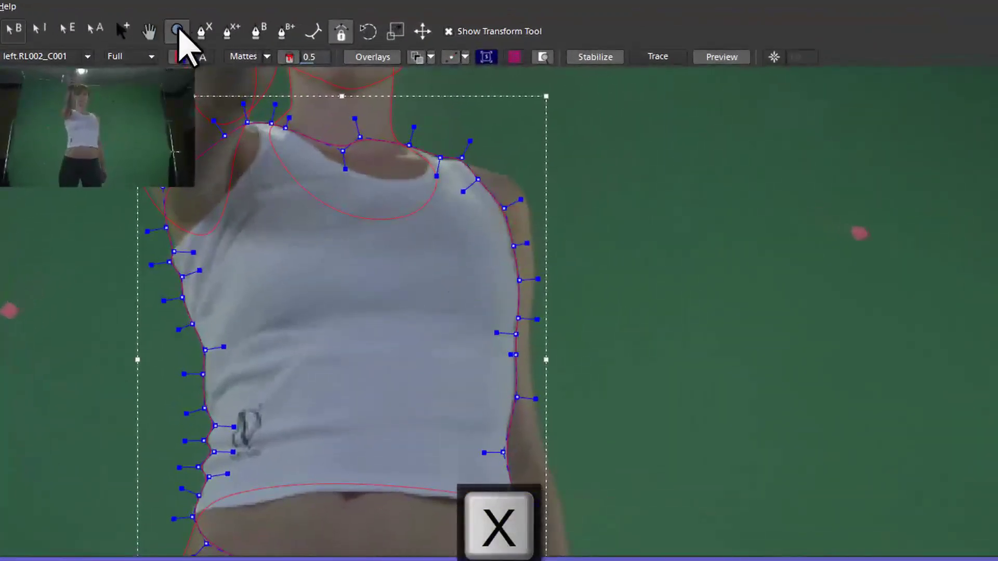
click(205, 35)
click(455, 164)
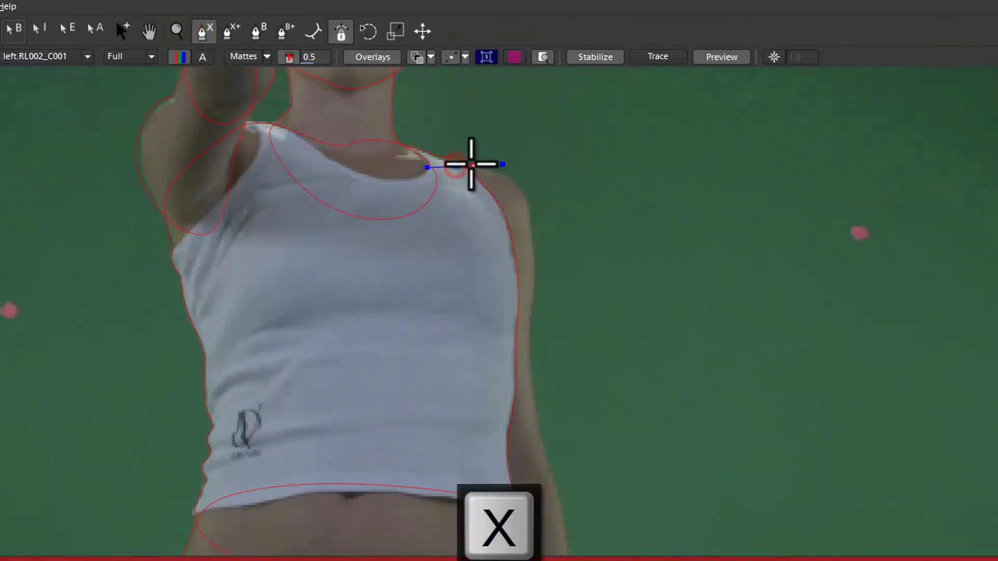
click(499, 175)
click(522, 186)
click(530, 219)
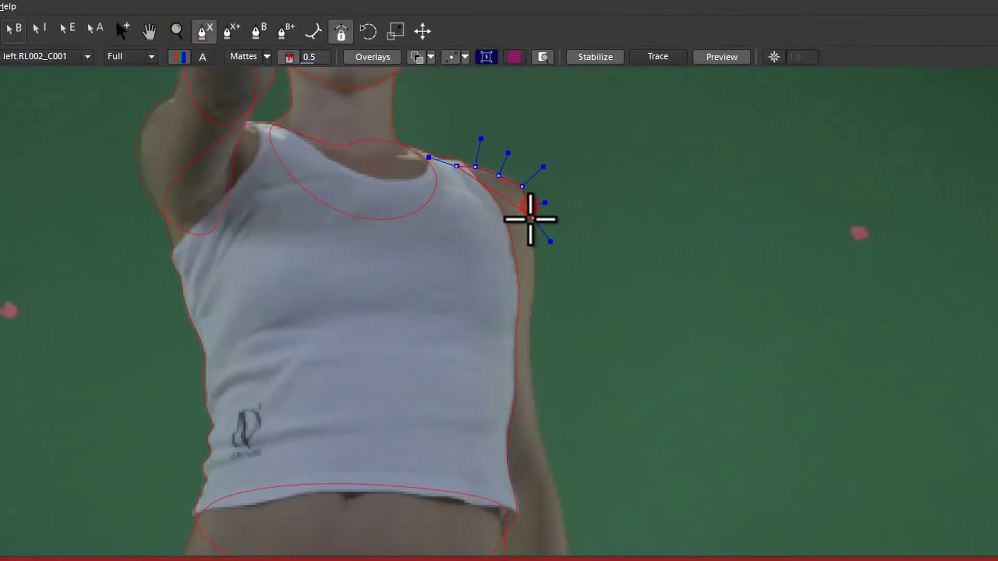
key(x)
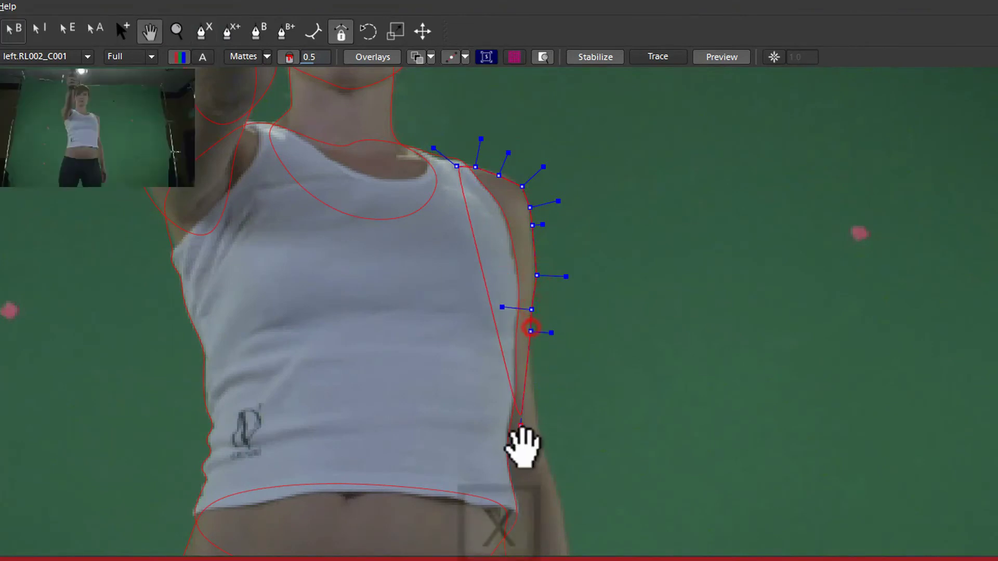
drag(521, 445, 507, 296)
click(513, 185)
click(507, 230)
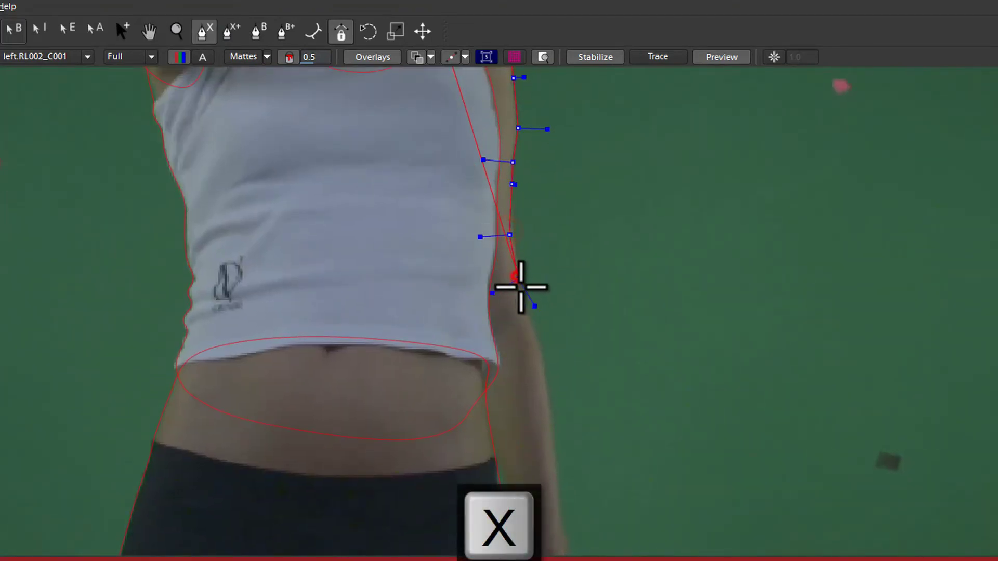
key(x)
drag(439, 90, 436, 240)
click(446, 176)
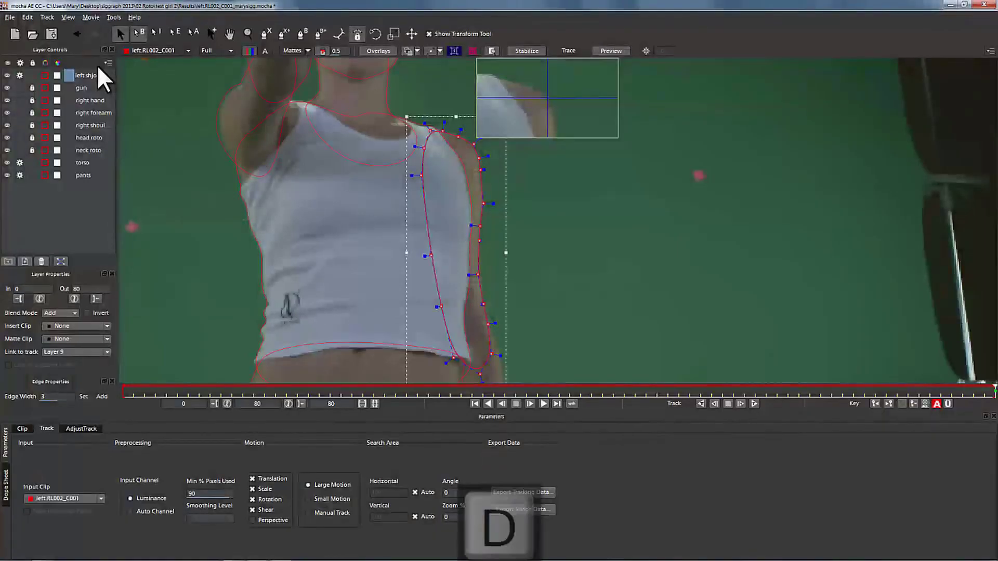
Name the new layer "left shoulder"
key(r)
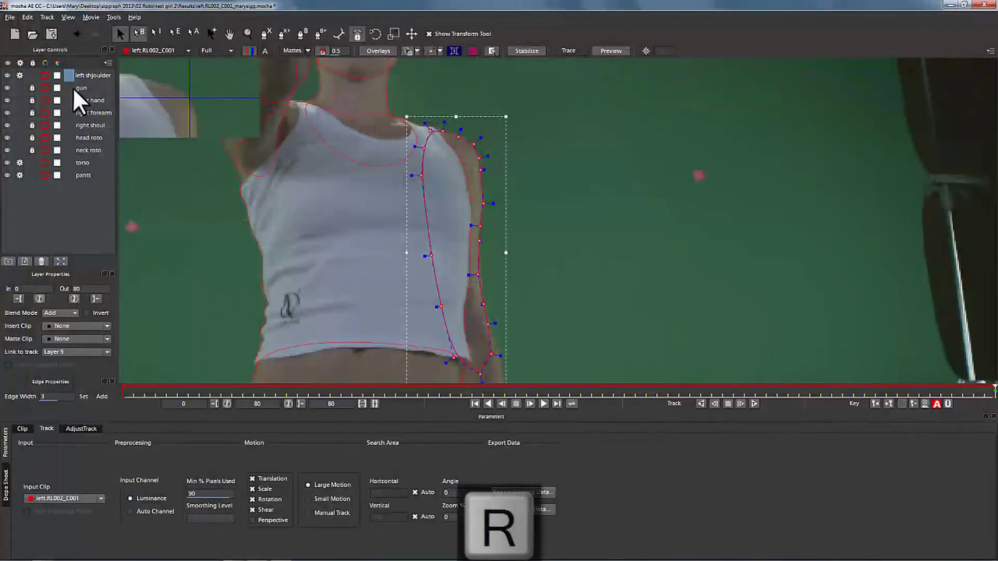
key(BackSpace)
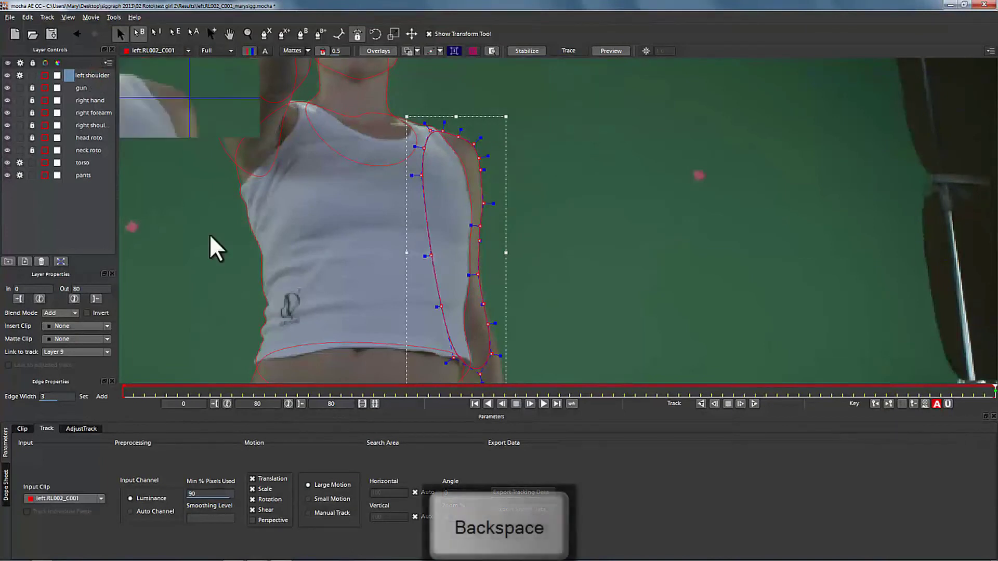
Move the left shoulder layer below the pants layer and lock the torso layer
click(89, 75)
drag(90, 75, 80, 179)
drag(31, 155, 30, 160)
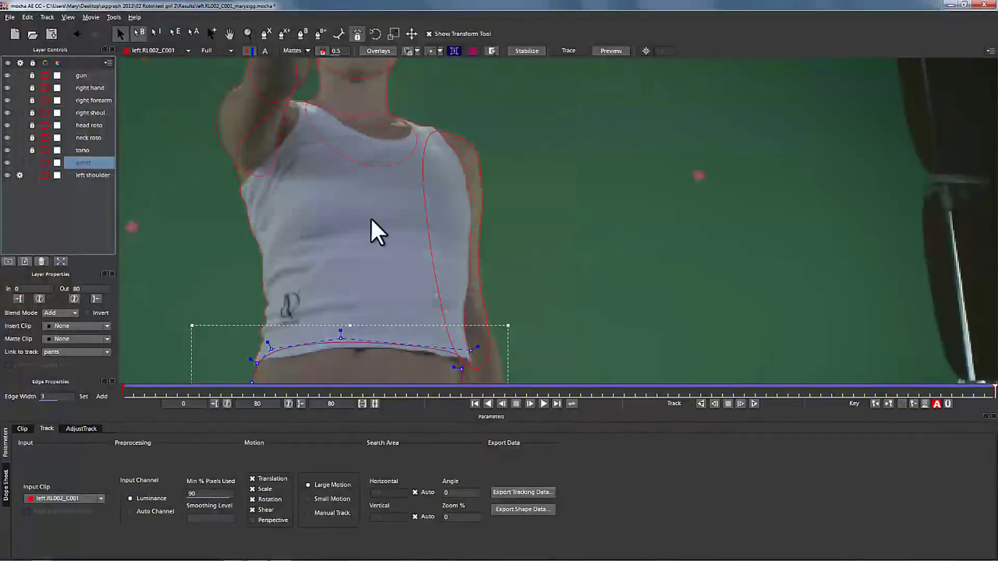
Draw a closed X-spline around the left forearm and hand at frame 80, overlapping the left shoulder shape
key(x)
drag(429, 281, 405, 147)
click(267, 33)
click(396, 72)
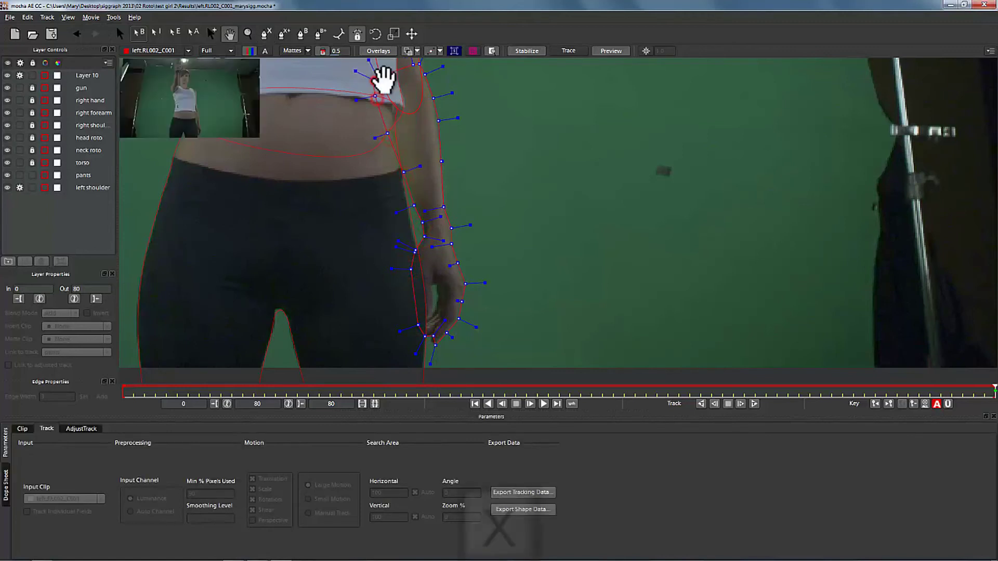
drag(383, 78, 386, 182)
click(412, 168)
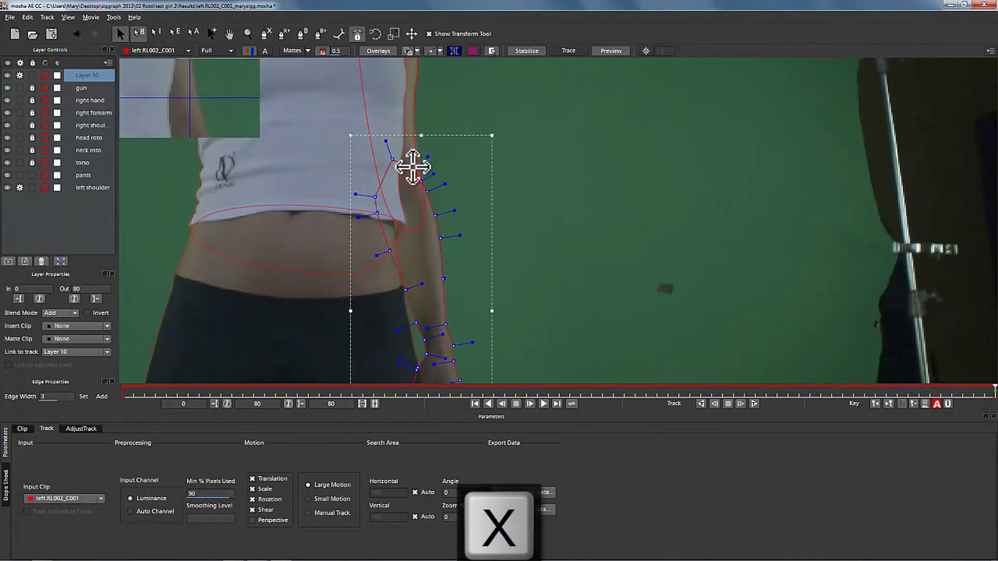
Shorten the handles of all points on the forearm and hand spline, and refit the point at the fingertips
drag(445, 211, 466, 179)
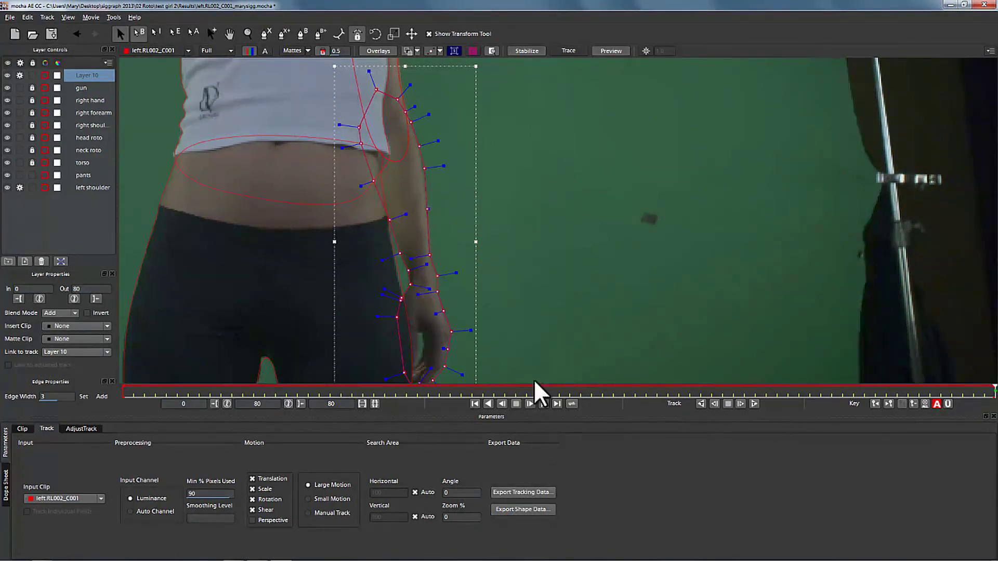
drag(444, 167, 426, 161)
key(x)
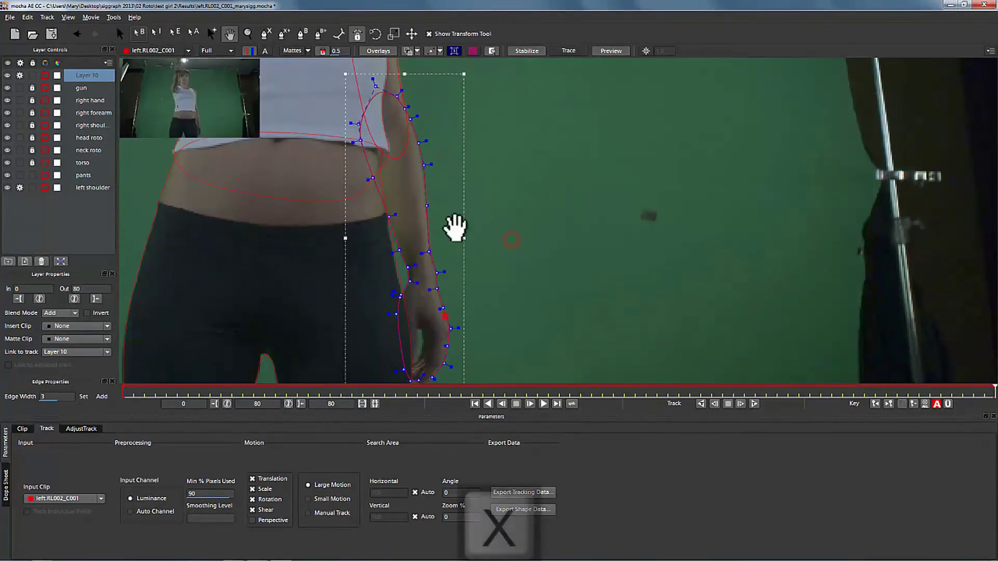
drag(452, 272, 445, 244)
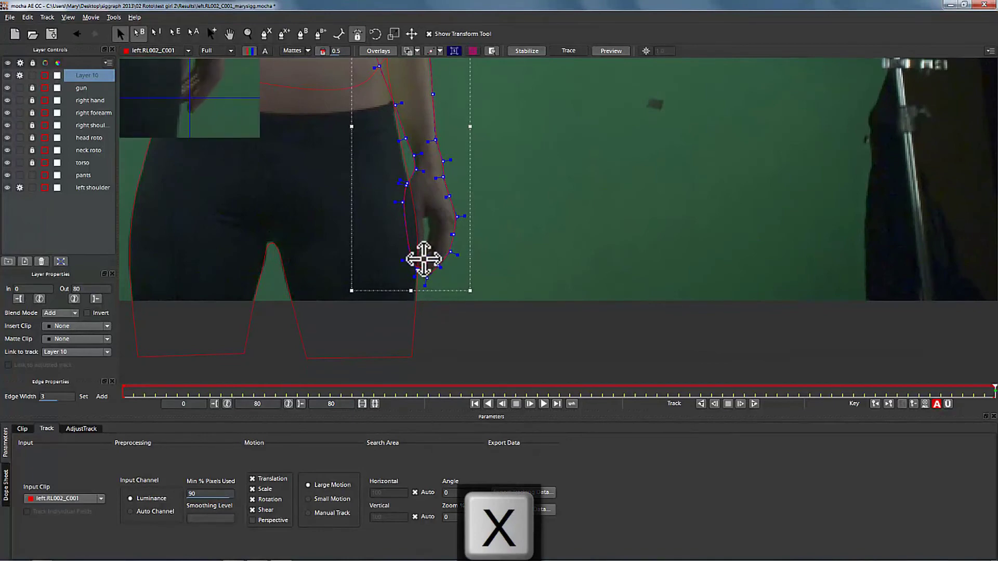
drag(426, 278, 416, 281)
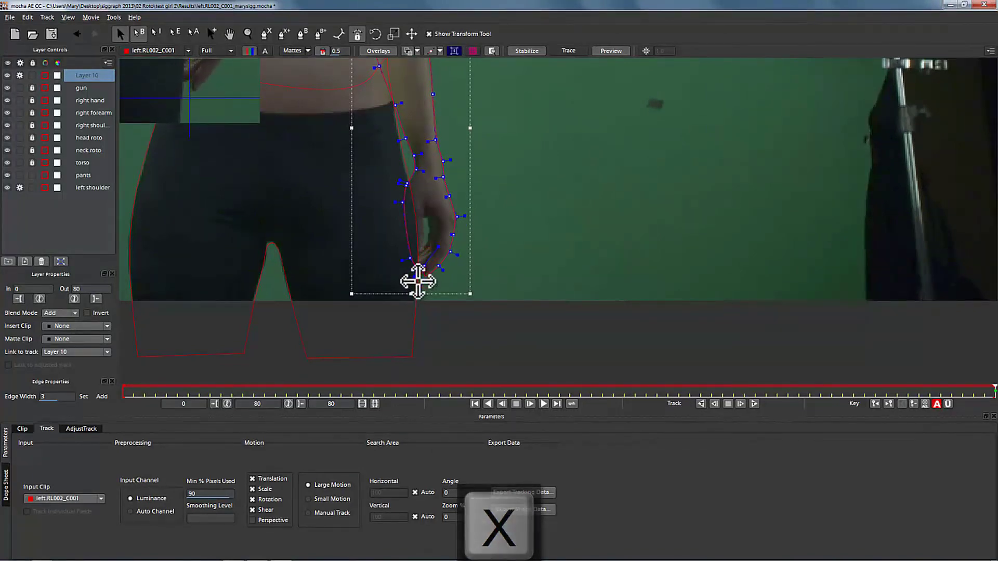
Add an X-spline to the same layer to cut out the gap between the thumb and fingers, and check the matte
click(282, 34)
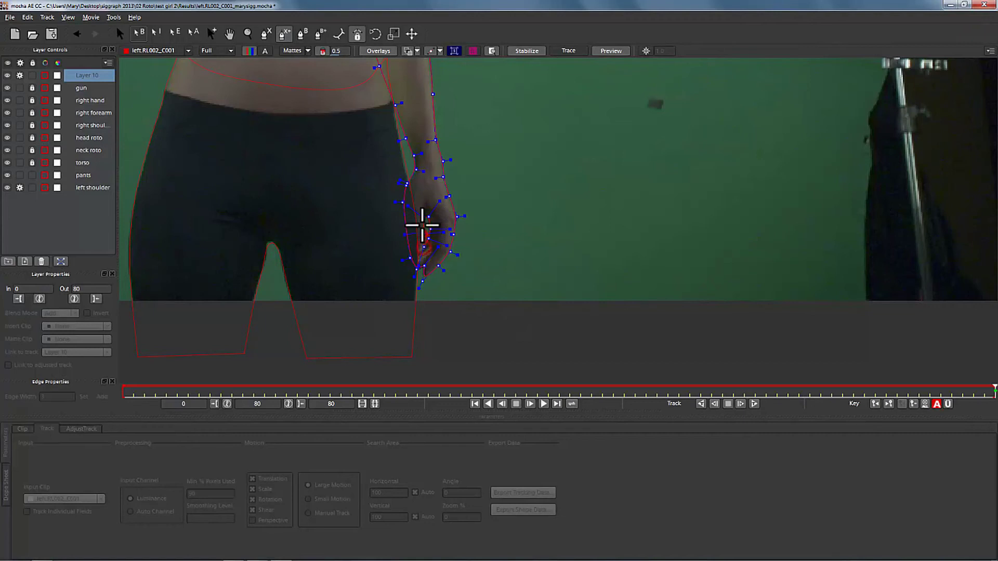
key(s)
click(297, 51)
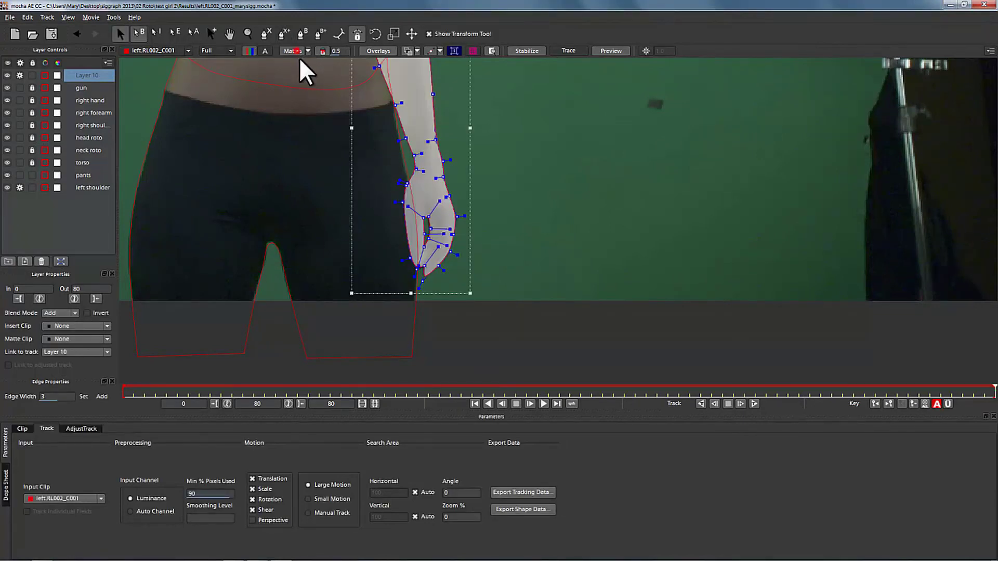
click(296, 51)
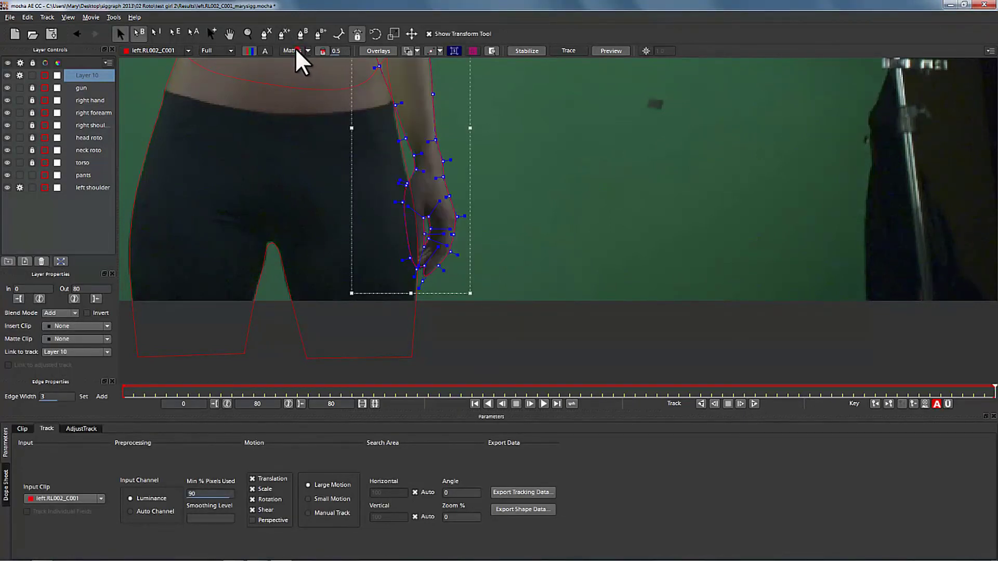
Rename Layer 10 as "left hand"
key(x)
scroll(390, 171, down, 2)
drag(390, 172, 438, 232)
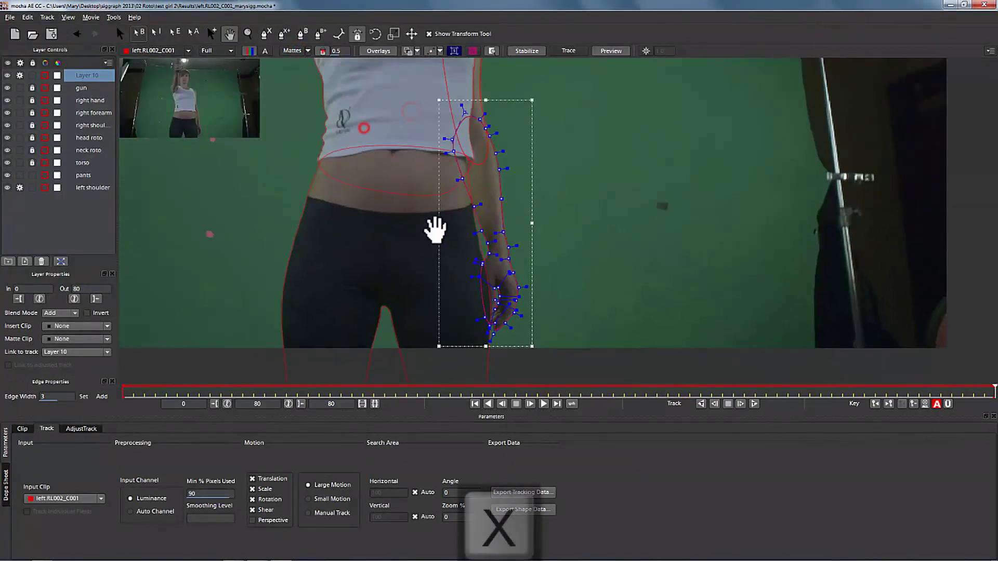
double_click(88, 75)
text(left hand)
click(48, 245)
Move the left hand layer below the left shoulder layer and lock the pants layer
click(83, 75)
drag(93, 79, 83, 206)
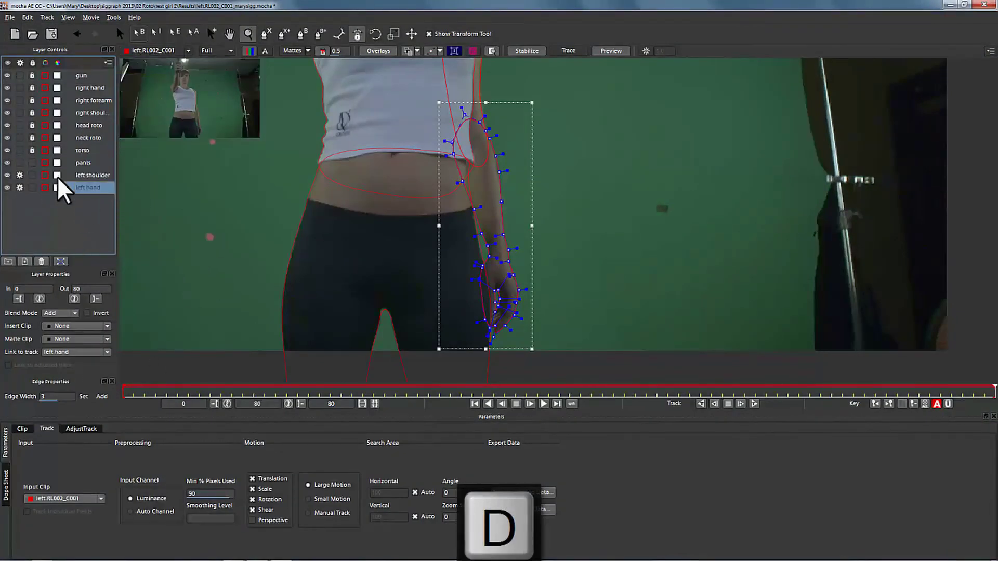
click(32, 162)
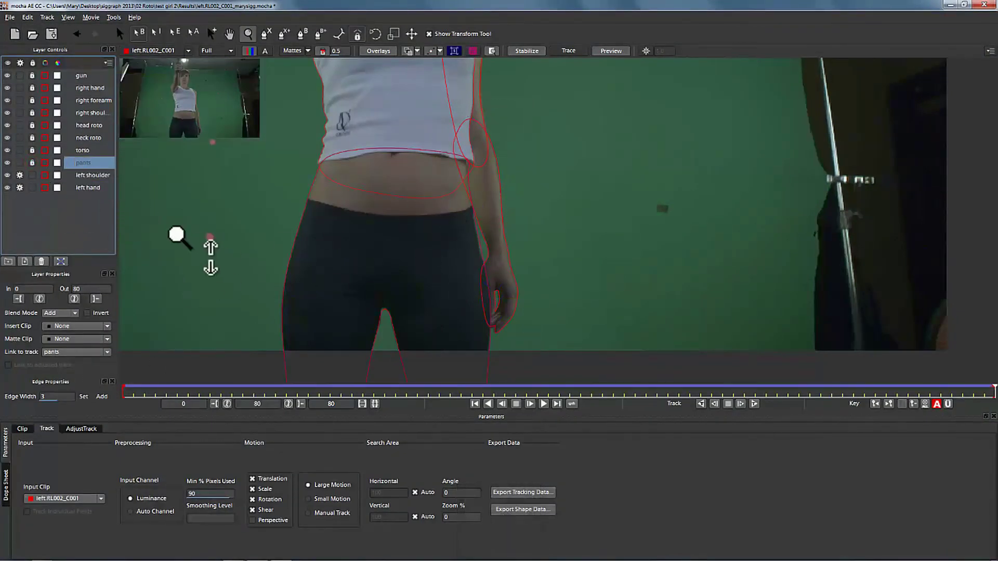
Track the left shoulder layer backward from frame 80 to frame 0
click(91, 176)
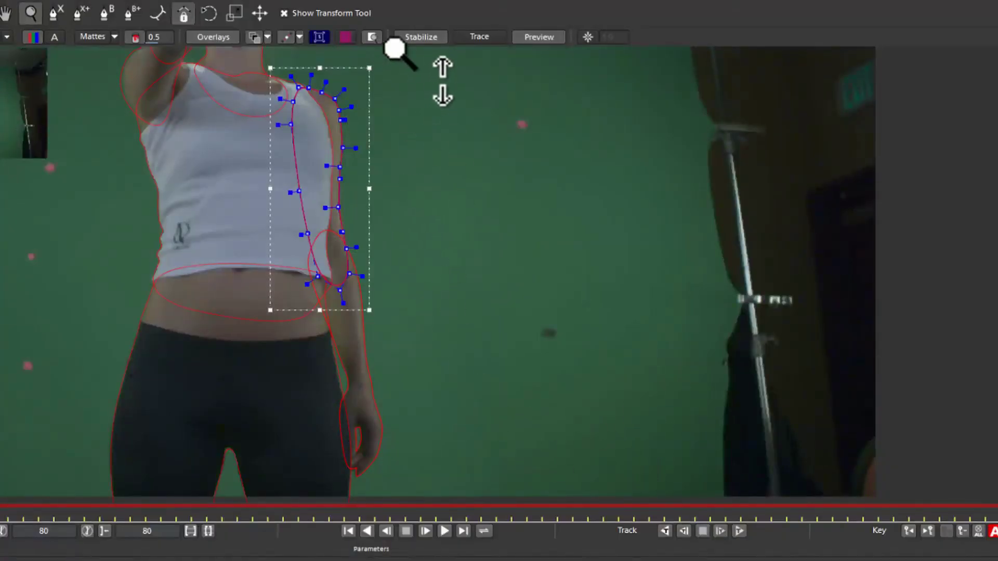
click(664, 532)
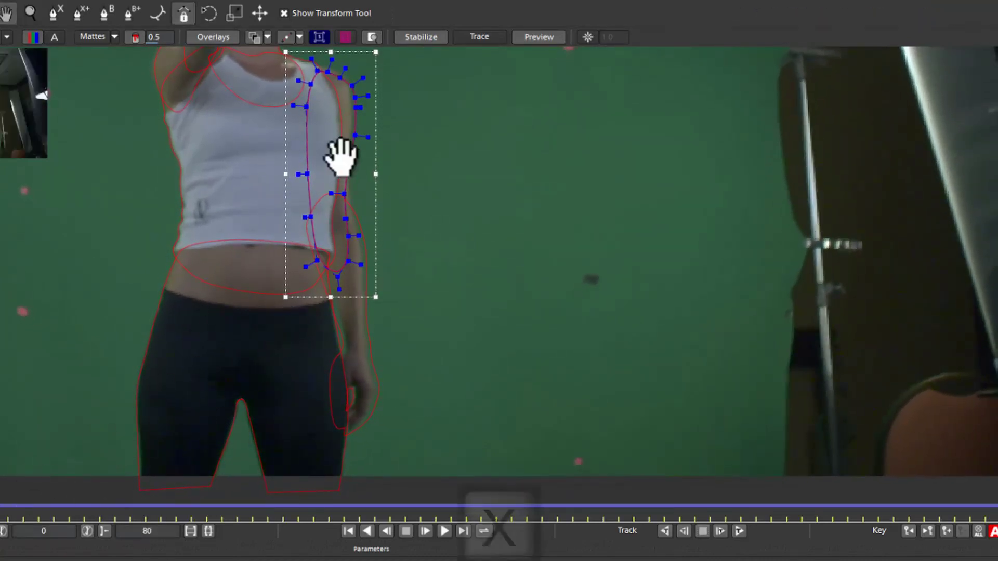
At frame 0, shift the left shoulder spline up onto the arm and nudge its elbow and lower points outward
key(x)
drag(339, 161, 330, 267)
scroll(323, 227, up, 3)
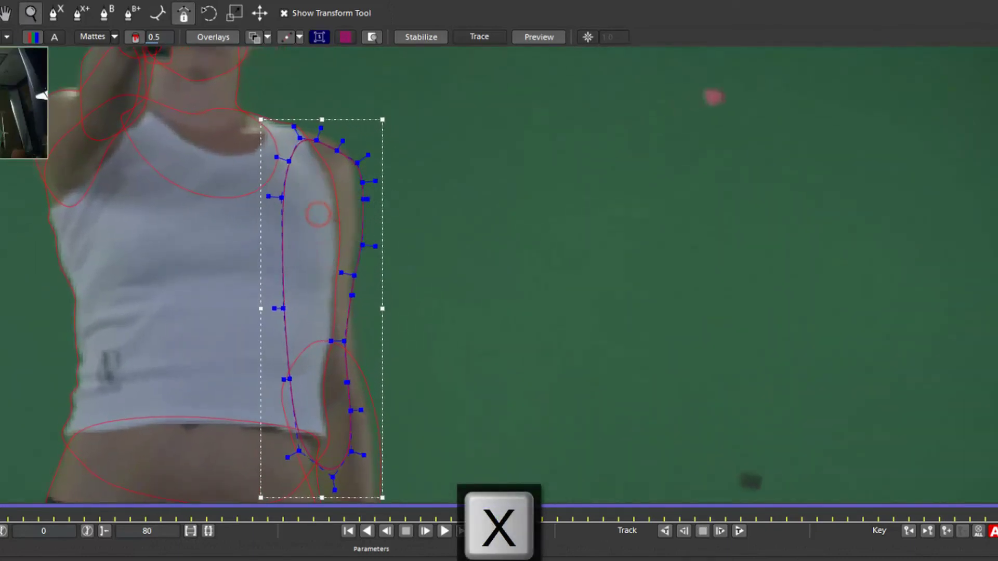
drag(208, 93, 530, 501)
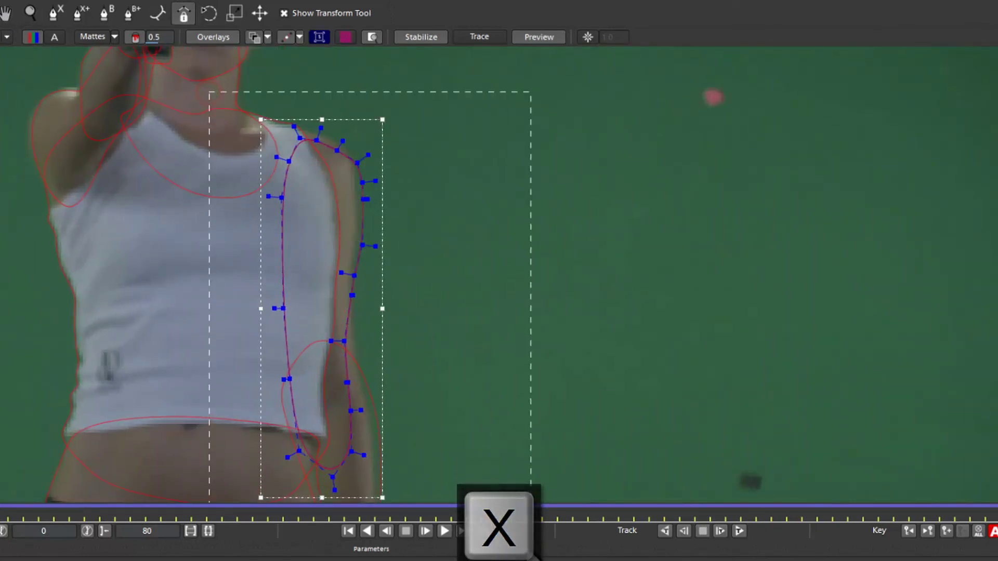
drag(345, 163, 346, 155)
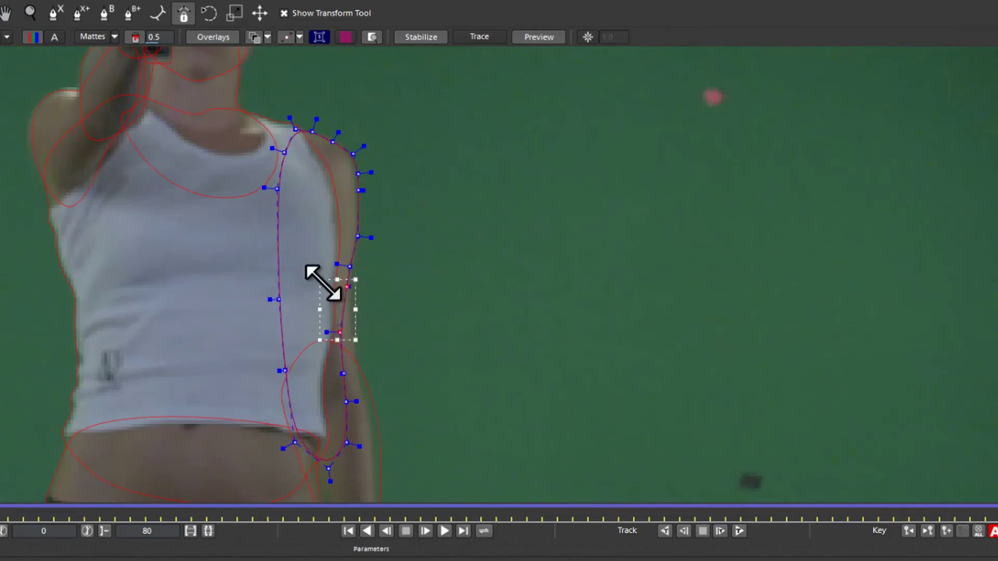
key(Right)
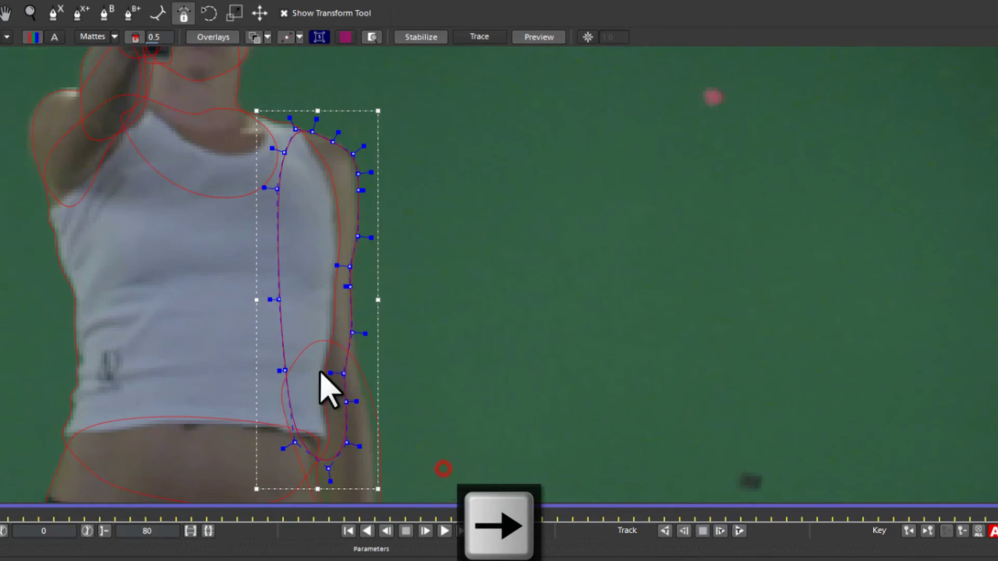
drag(439, 478, 278, 390)
key(Right)
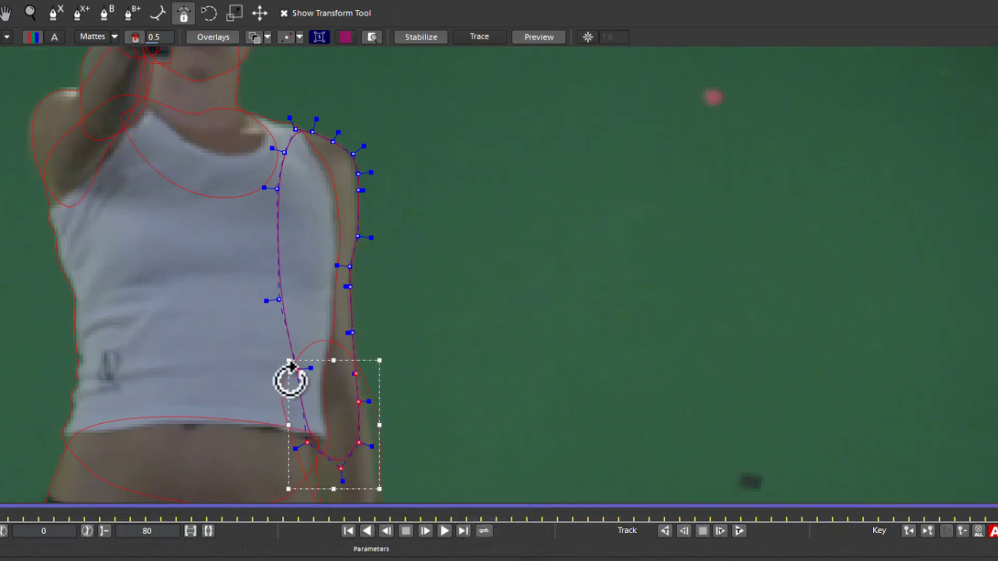
Narrow the whole left hand spline to fit the forearm at frame 0 and adjust its points around the hand
key(x)
drag(311, 400, 321, 256)
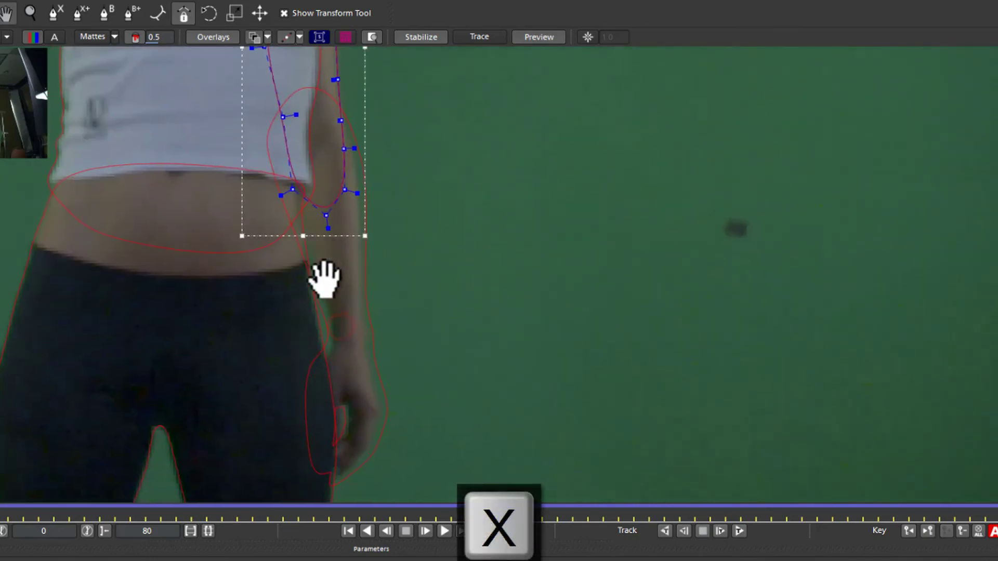
key(ctrl+a)
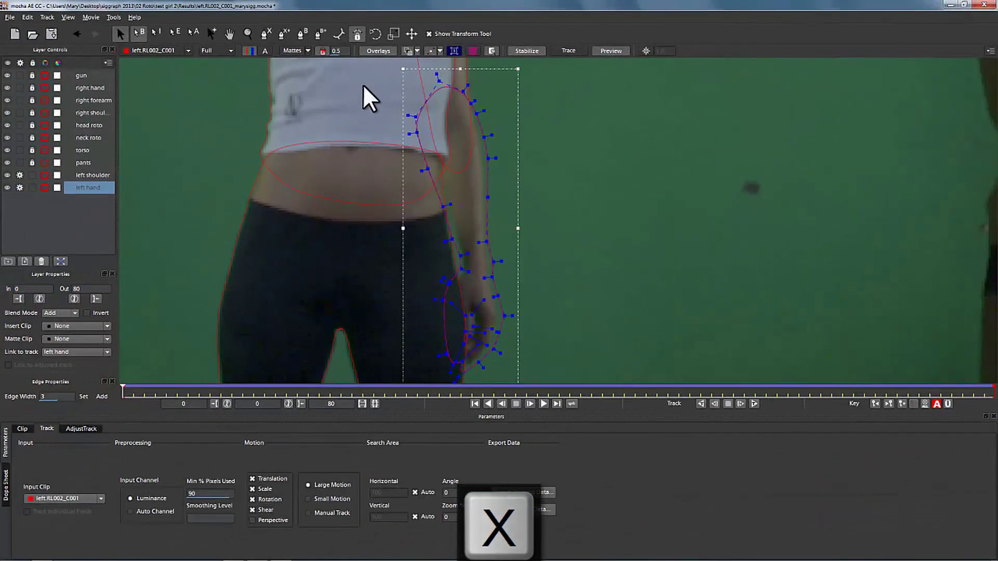
drag(363, 71, 625, 466)
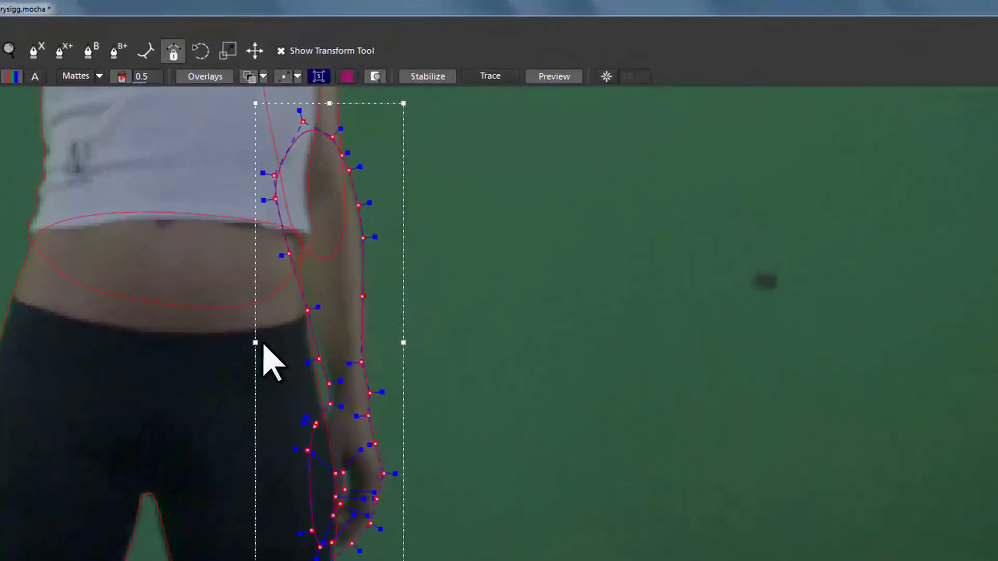
drag(256, 343, 270, 346)
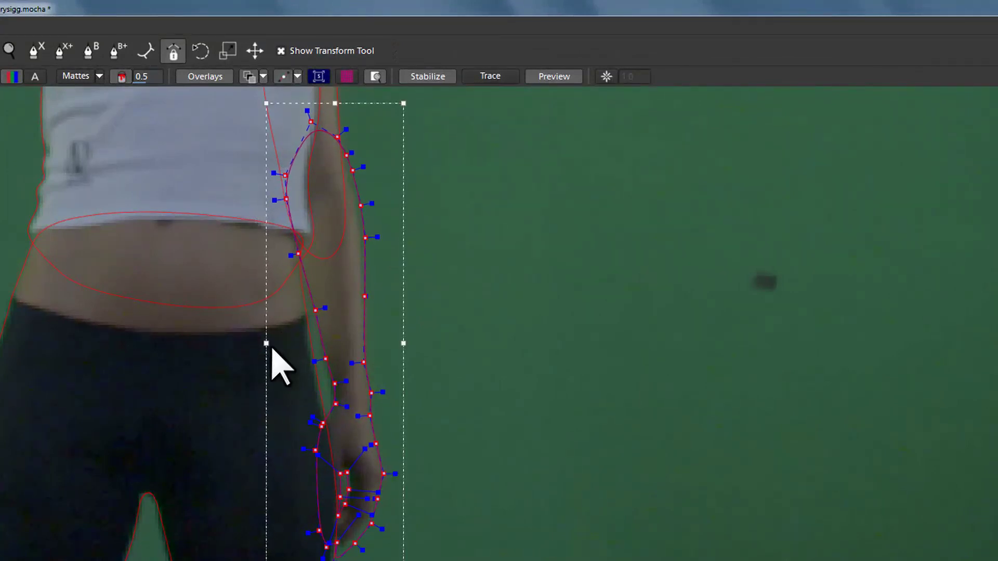
key(x)
drag(327, 428, 322, 342)
drag(320, 419, 320, 417)
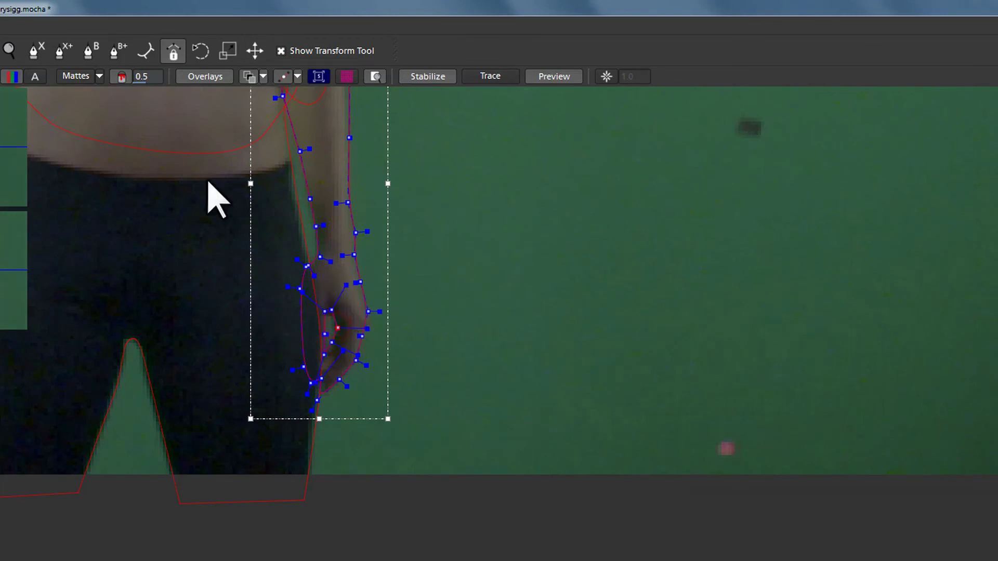
Nudge the outer points of the left hand spline near the elbow inward to fit the arm and scrub the clip
key(x)
scroll(445, 272, up, 2)
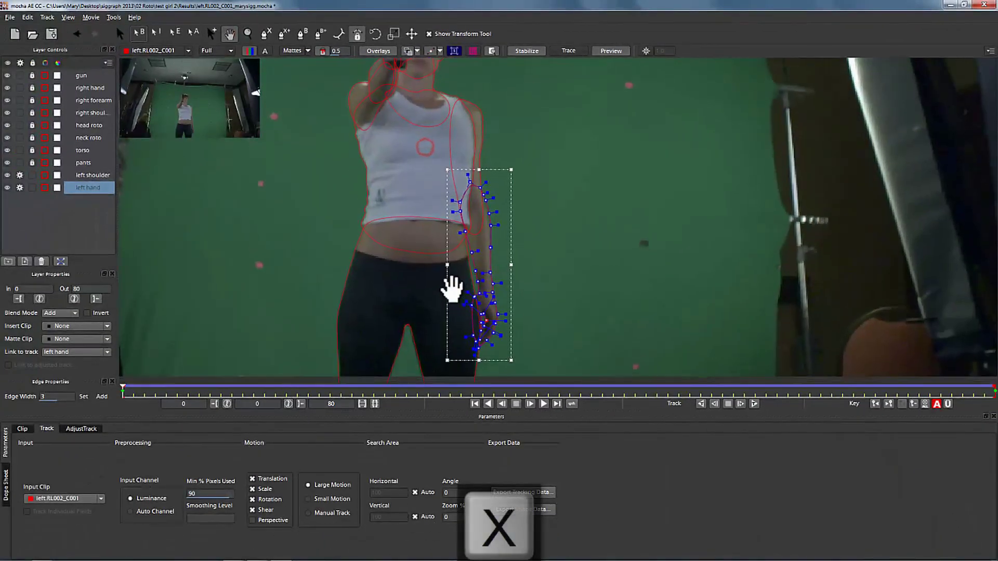
drag(451, 289, 448, 283)
key(z)
drag(124, 399, 461, 395)
drag(311, 326, 124, 396)
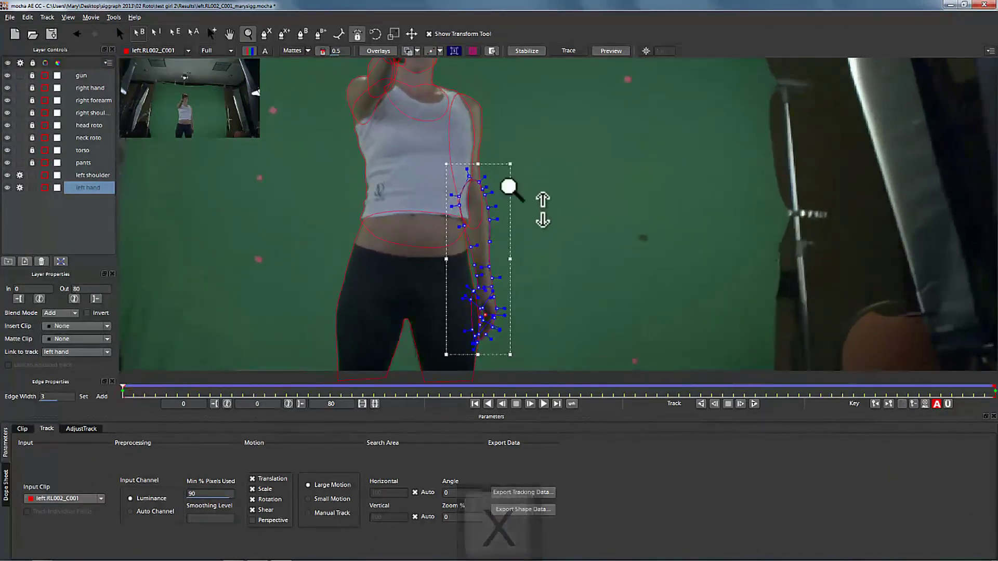
click(126, 33)
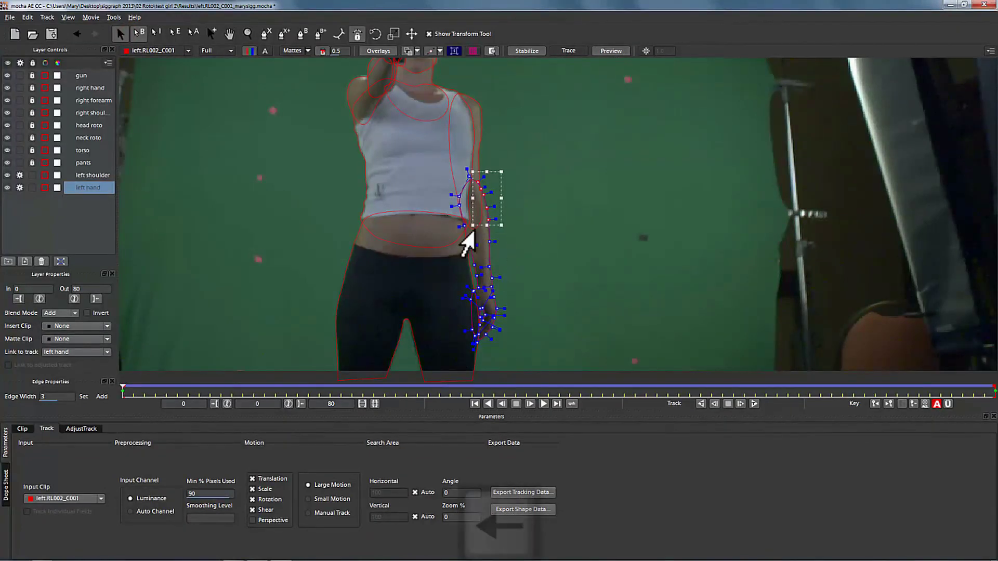
drag(124, 388, 986, 349)
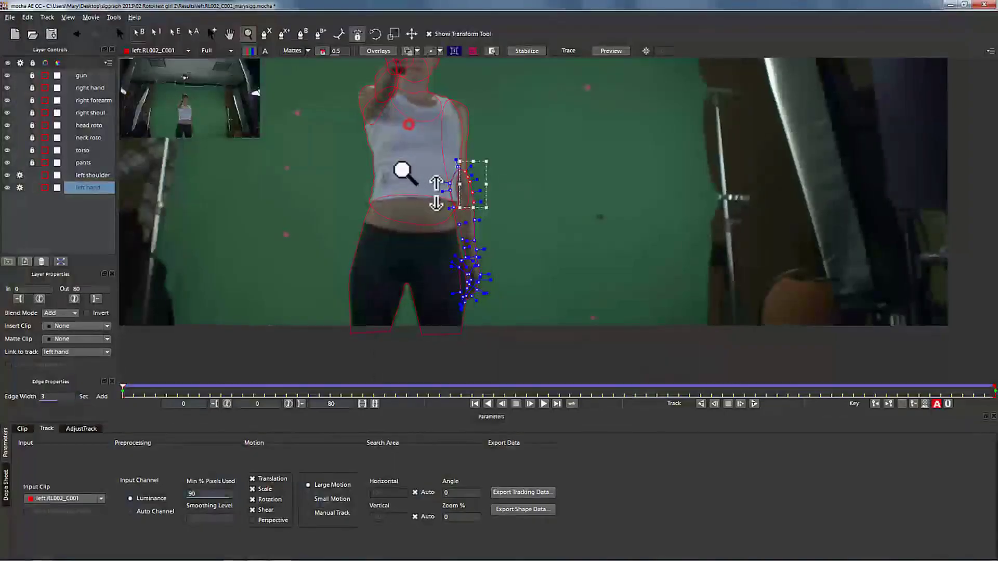
Lock the left shoulder and left hand layers
key(x)
drag(408, 219, 421, 229)
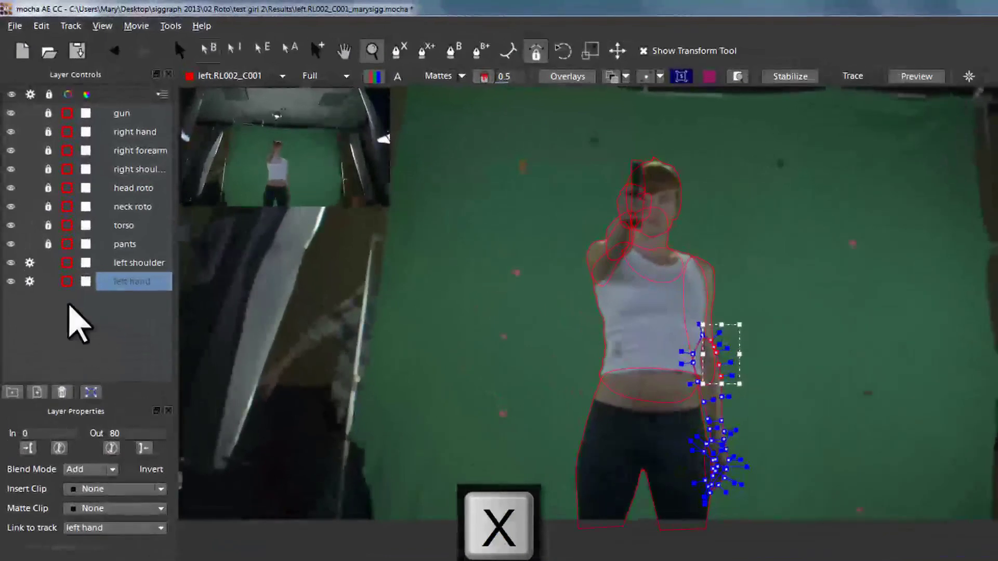
click(48, 263)
click(47, 281)
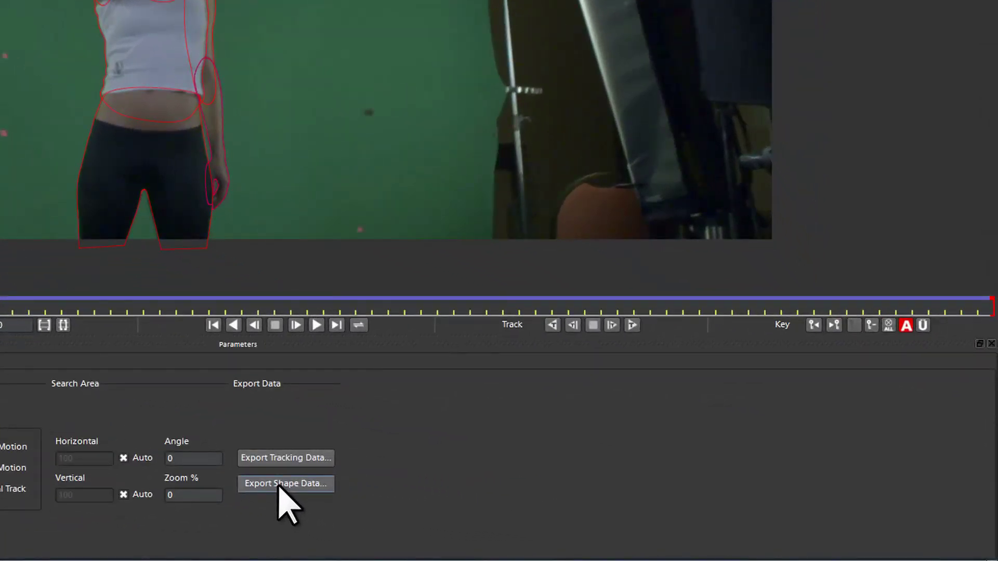
Export all visible layers to the clipboard as mocha shape data for AE
click(281, 484)
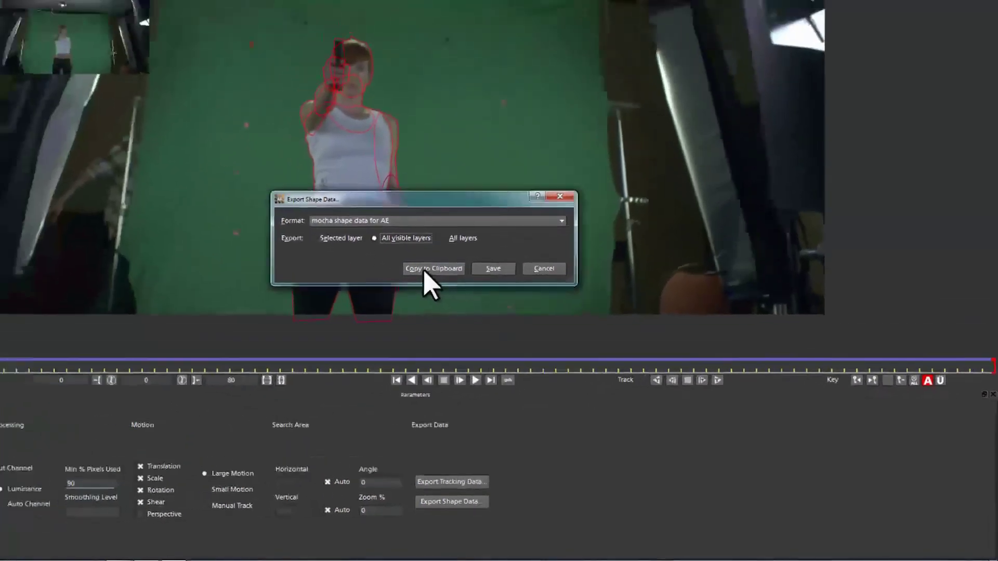
click(262, 179)
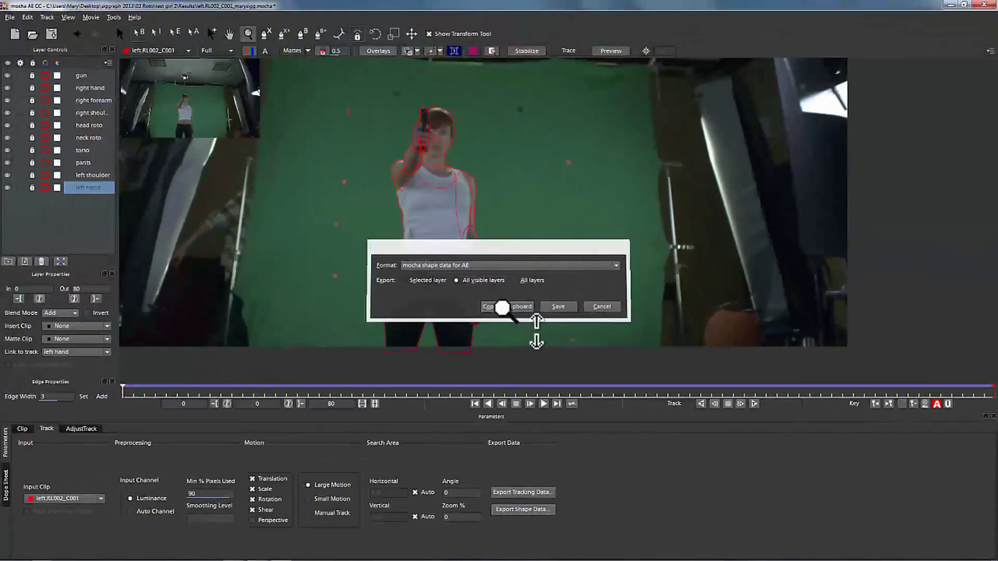
Switch to After Effects, paste the mocha shape data onto the left.RL002_C001.mov layer and review the pasted shape effects
click(257, 553)
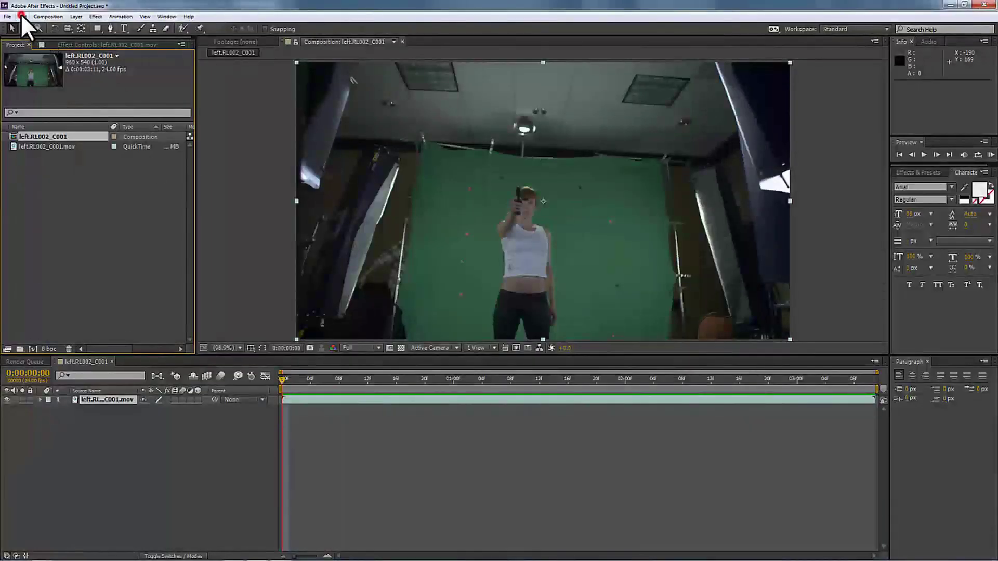
click(21, 16)
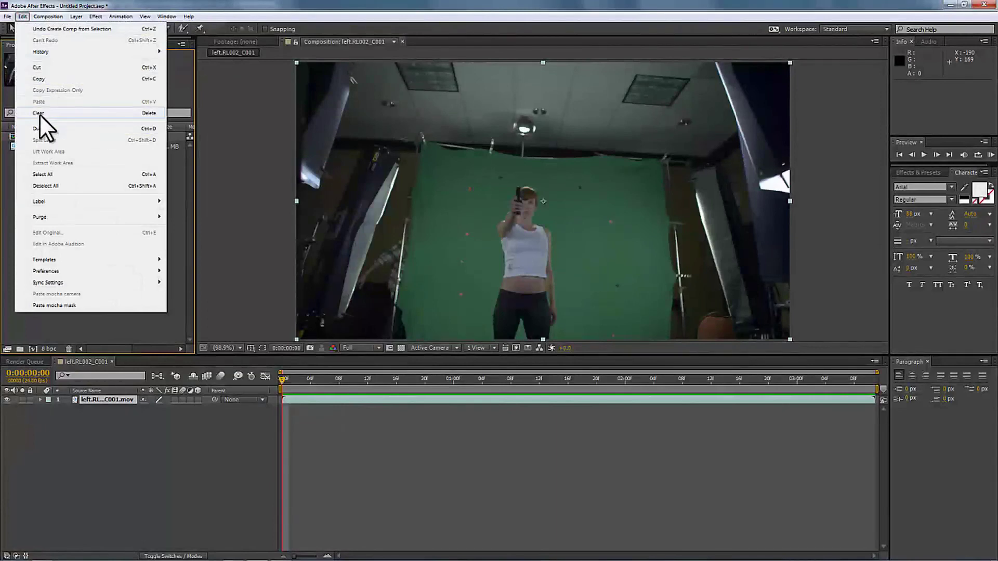
click(108, 415)
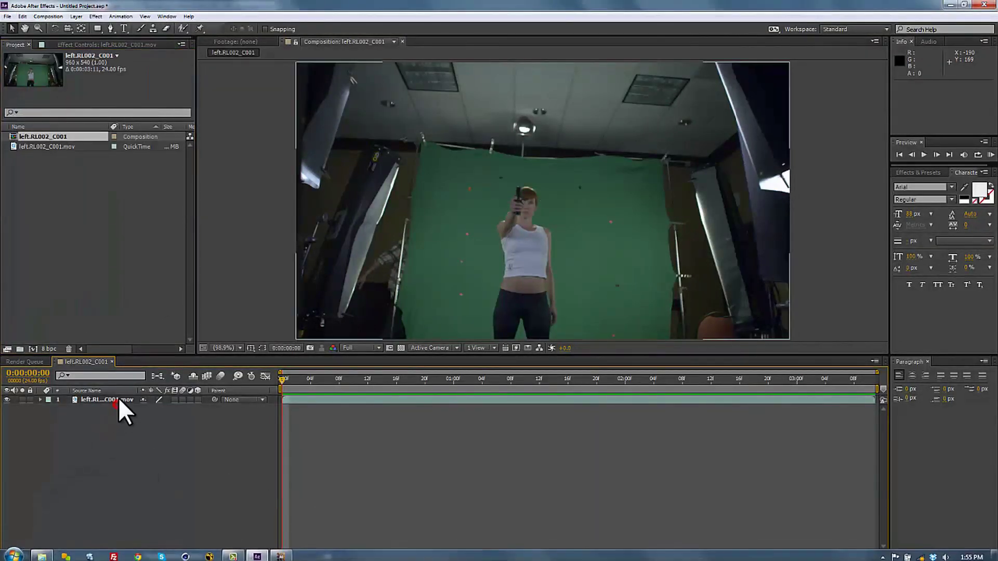
click(117, 399)
click(24, 17)
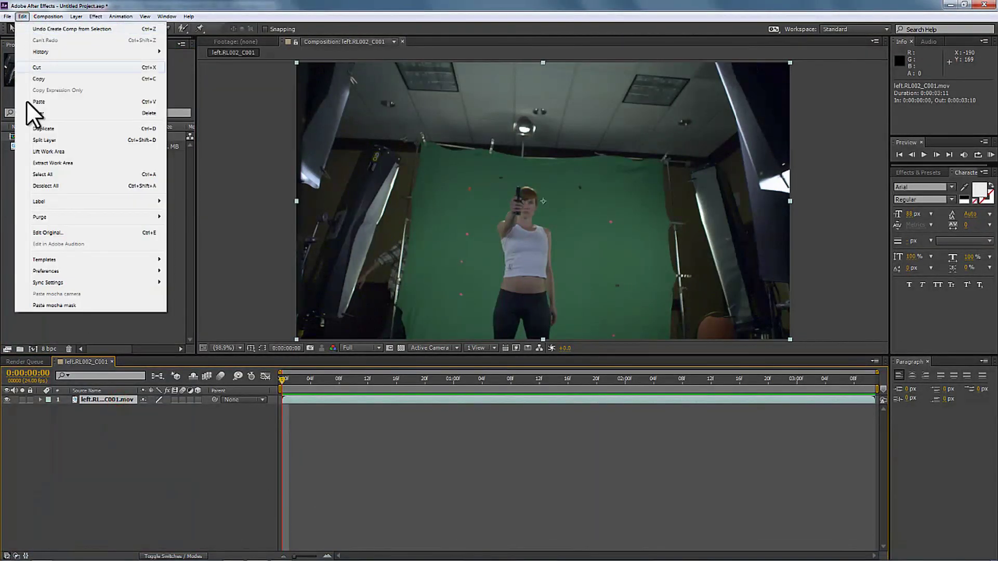
click(33, 103)
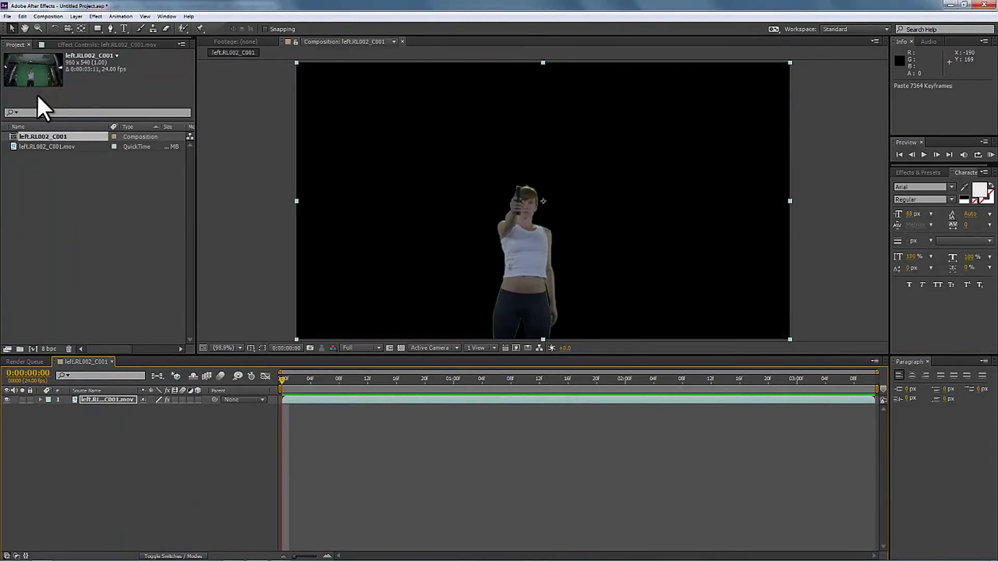
click(111, 43)
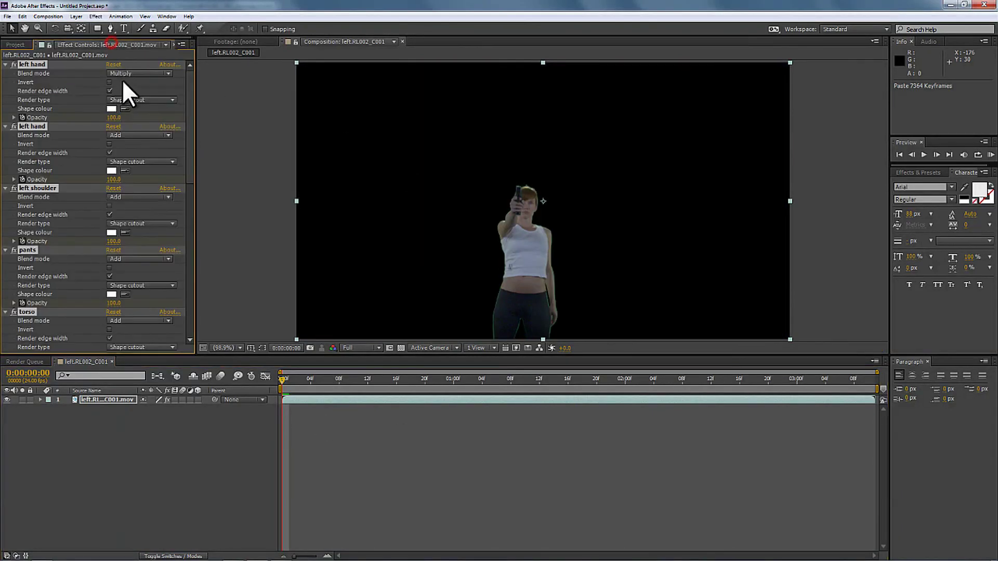
scroll(179, 255, down, 10)
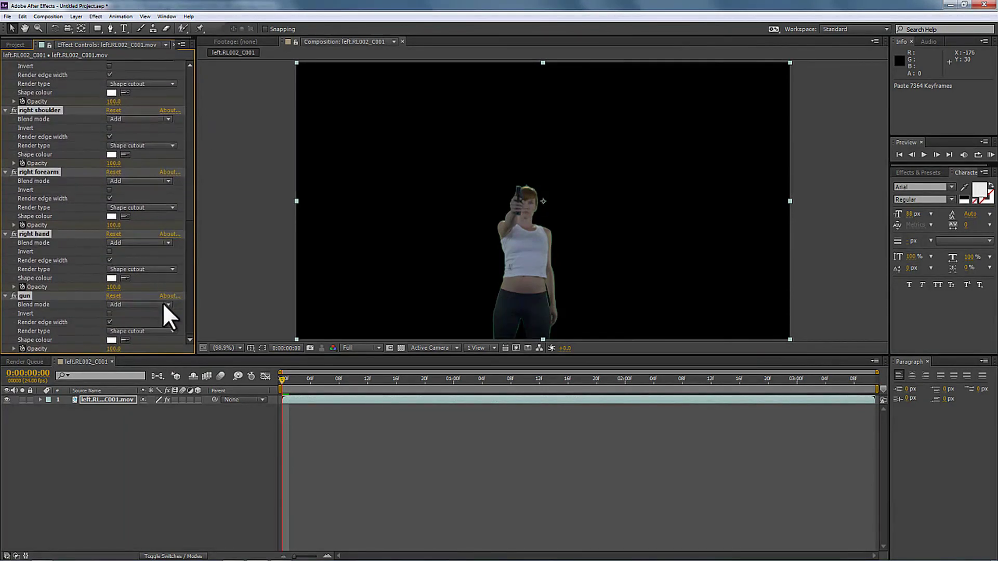
scroll(163, 302, up, 2)
Add a second copy of left.RL002_C001.mov above the existing layer and paste the shapes onto it as mocha masks
click(16, 42)
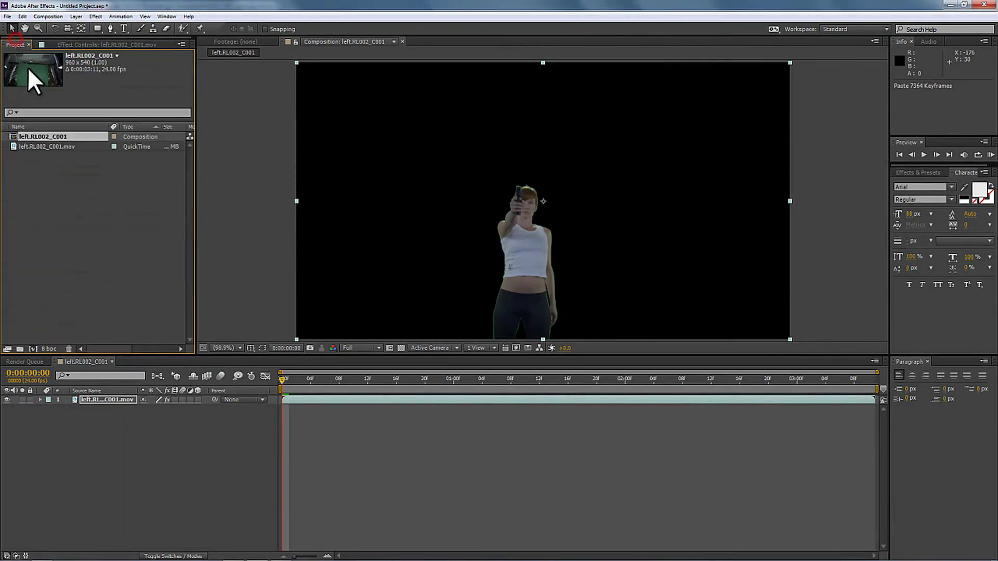
click(55, 147)
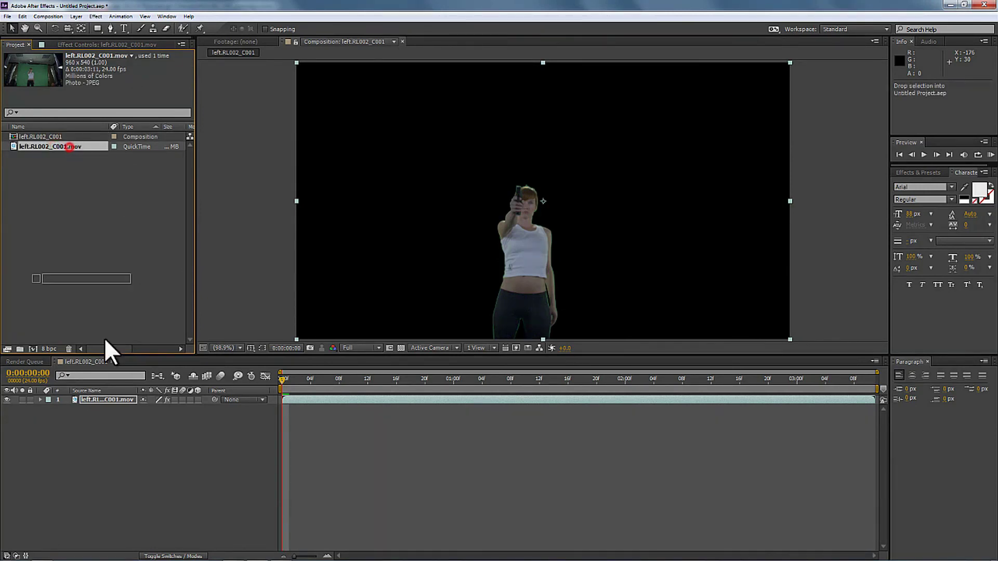
drag(108, 397, 112, 399)
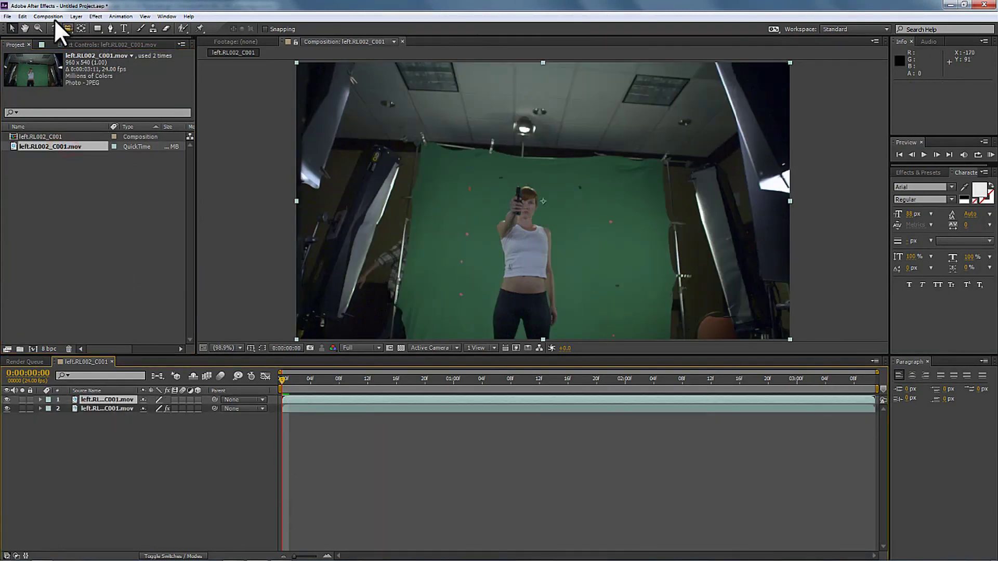
click(23, 17)
click(55, 304)
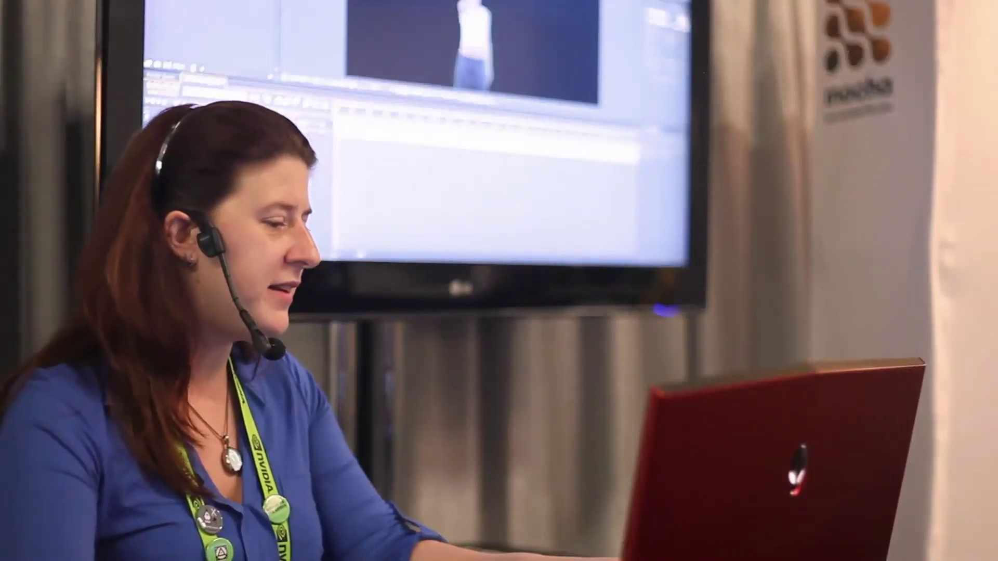